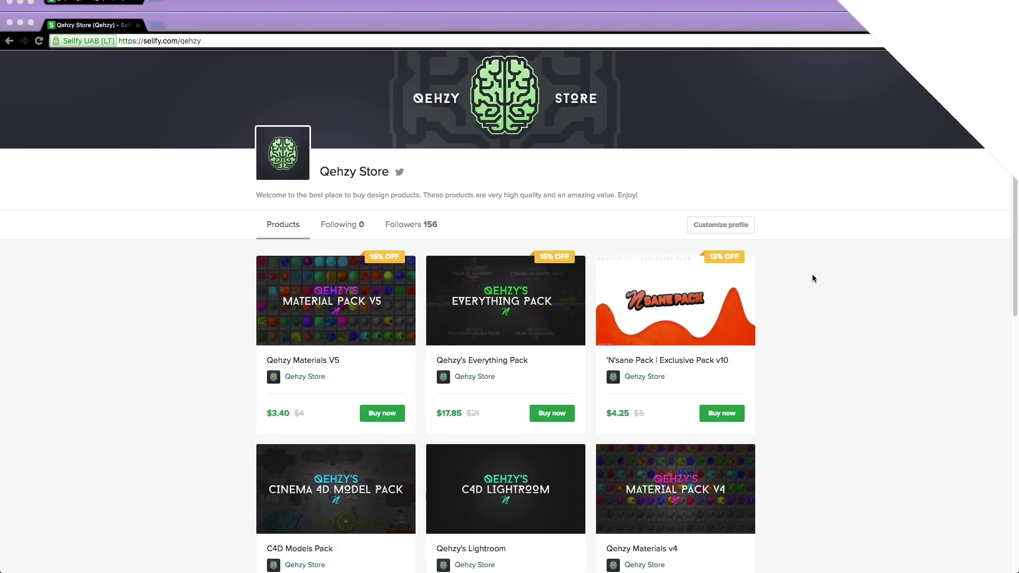
# Step: Browse the Qehzy Store listing on Sellfy and open the Everything Pack product card
pyautogui.scroll(-6, 813, 277)
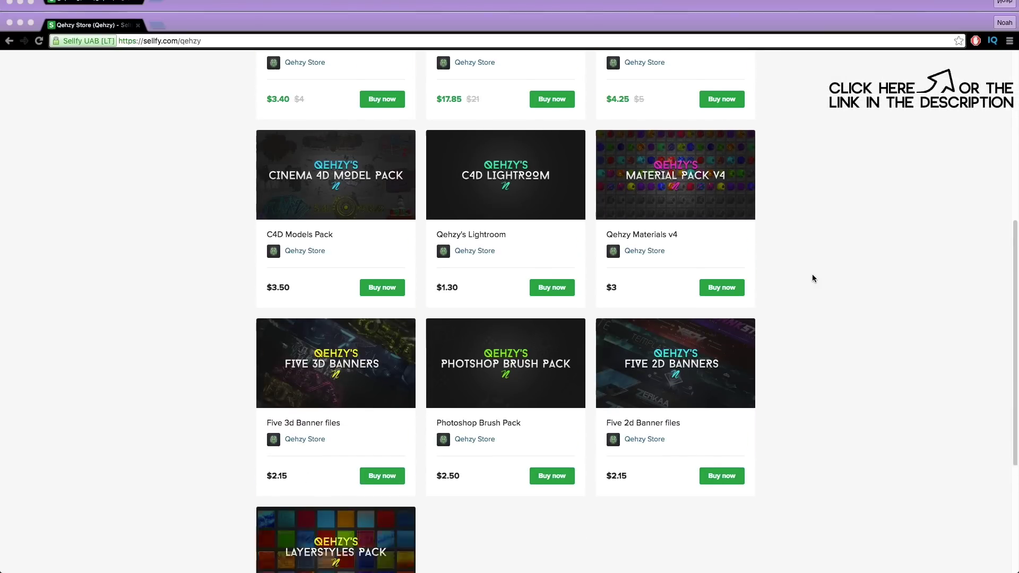
pyautogui.scroll(4, 812, 275)
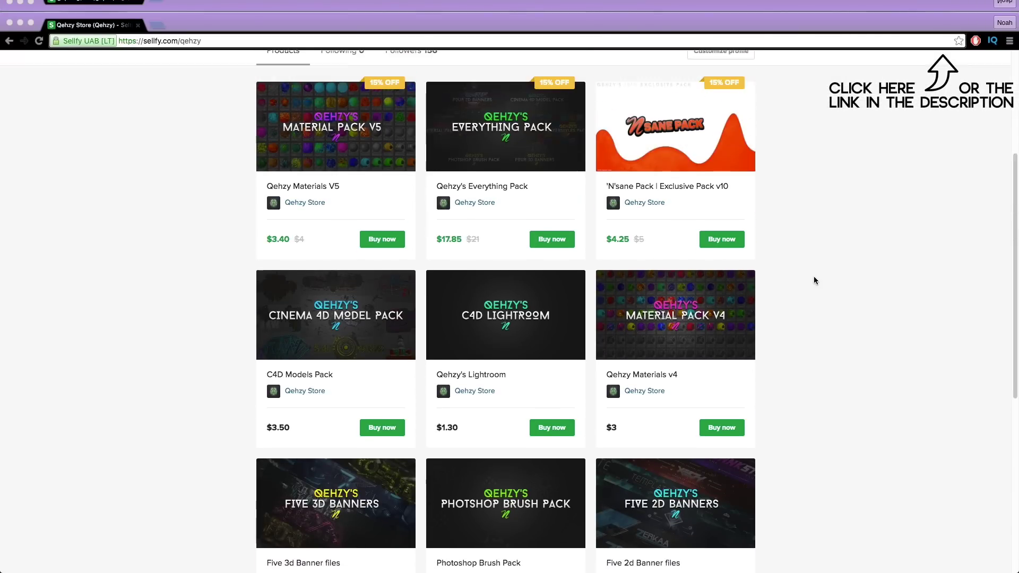
pyautogui.scroll(5, 815, 280)
pyautogui.click(455, 341)
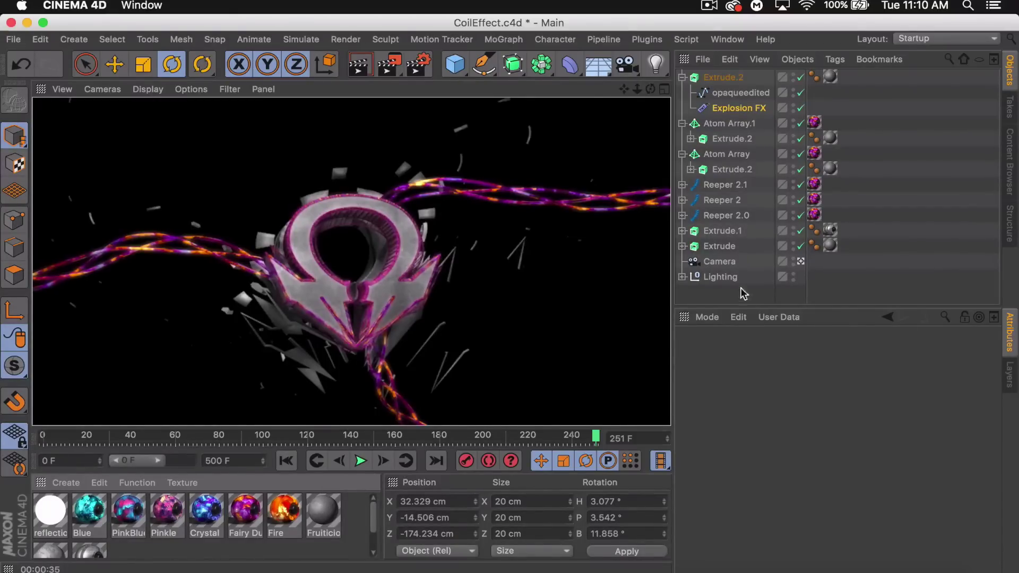
# Step: View the finished CoilEffect.c4d scene and collapse the Extrude.2 hierarchy in the Object Manager
pyautogui.click(683, 78)
# Step: Group all ten existing scene objects, Extrude.2 through Extrude, into one Null and hide it
pyautogui.click(727, 77)
pyautogui.keyDown('shift'); pyautogui.click(720, 215); pyautogui.keyUp('shift')
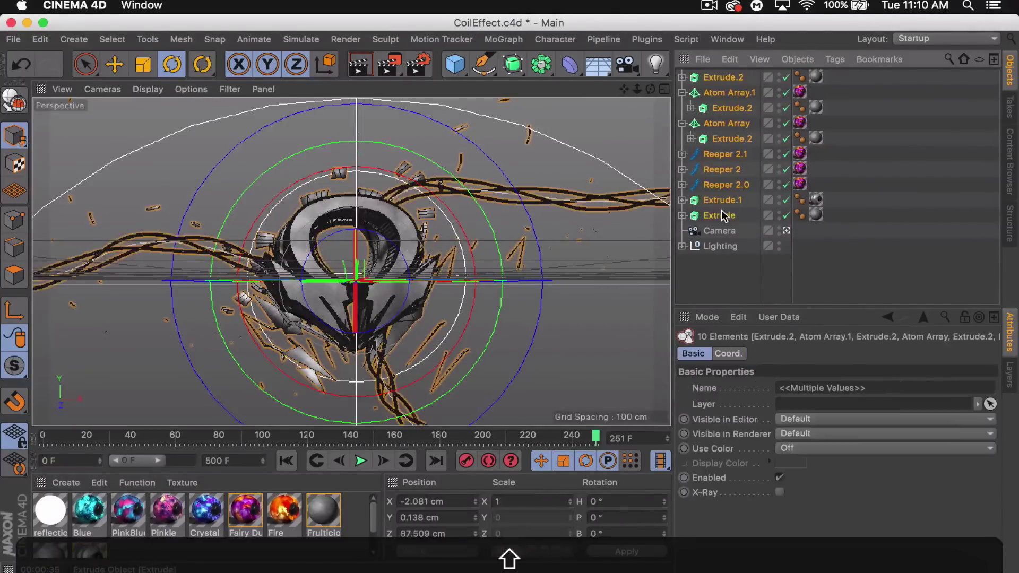
pyautogui.rightClick(721, 215)
pyautogui.click(764, 456)
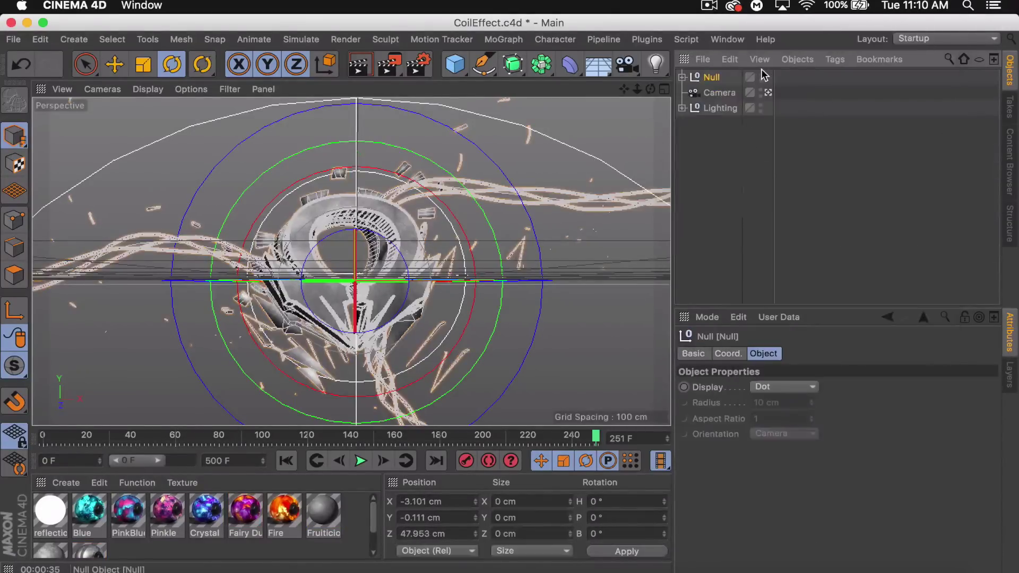
pyautogui.click(761, 76)
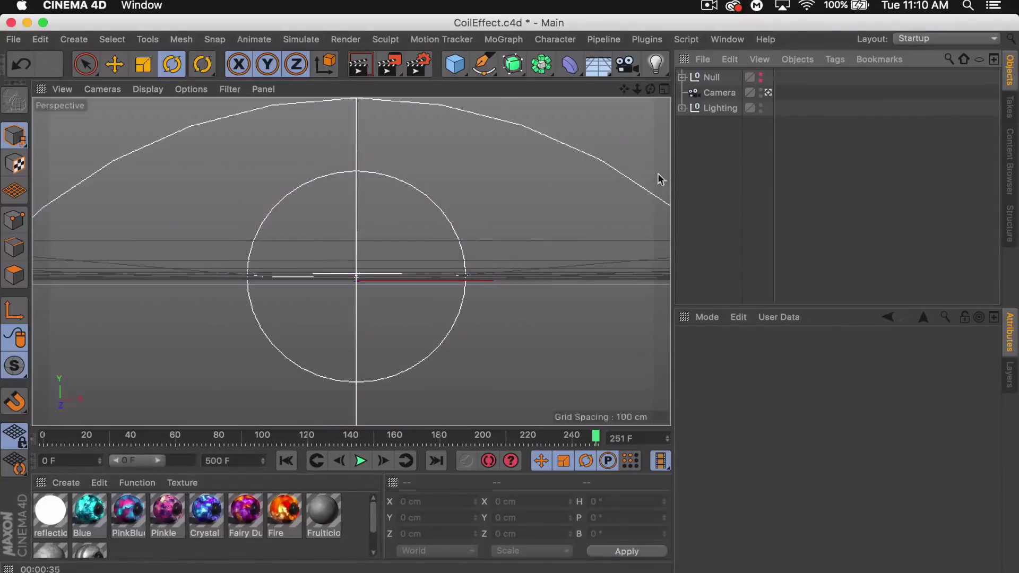
# Step: Merge opaqueedited.ai from Documents > Graphic Design > Ais with default Illustrator import settings
pyautogui.click(13, 39)
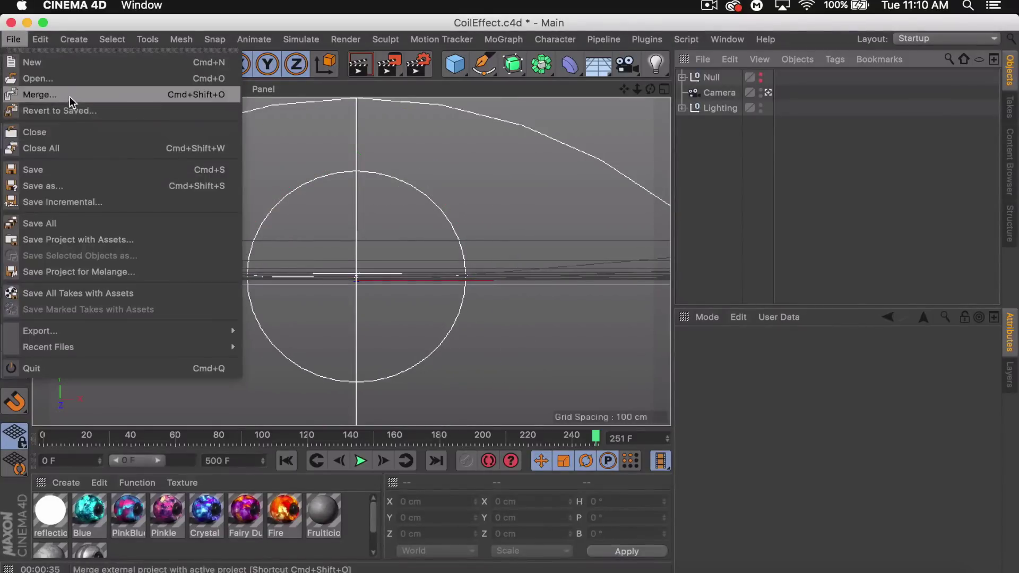
pyautogui.click(40, 94)
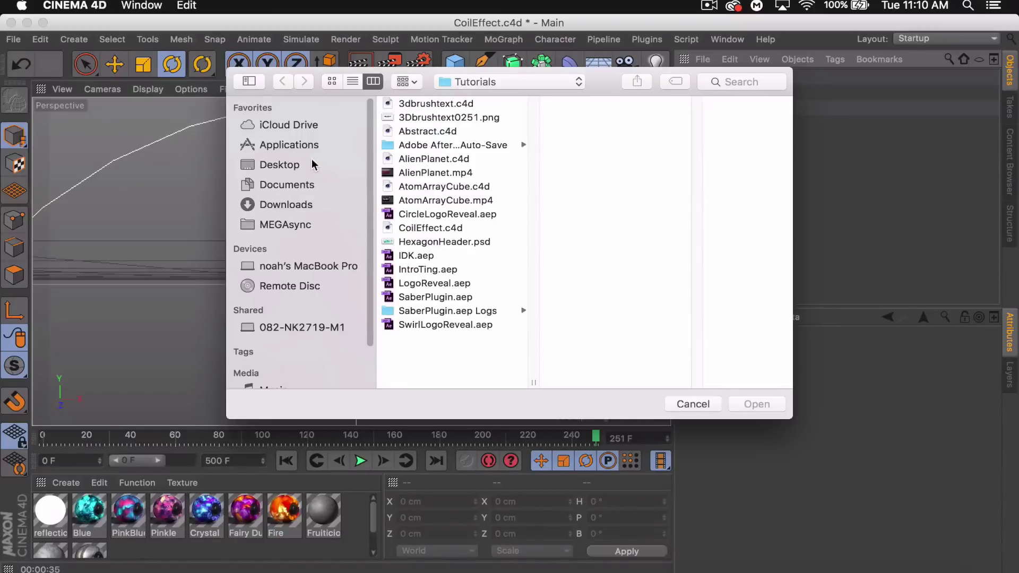
pyautogui.click(295, 186)
pyautogui.click(449, 132)
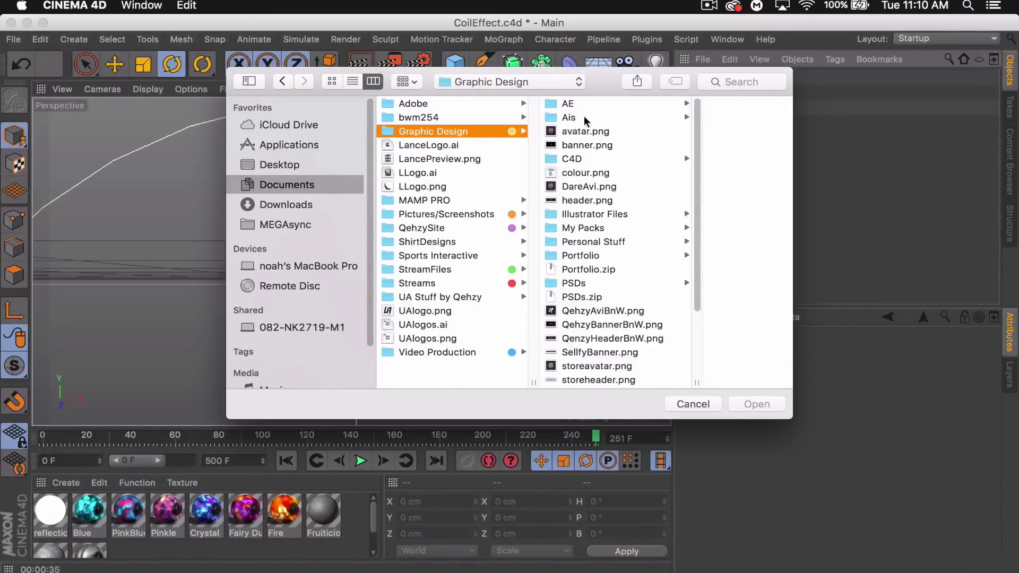
pyautogui.click(568, 117)
pyautogui.scroll(-10, 692, 168)
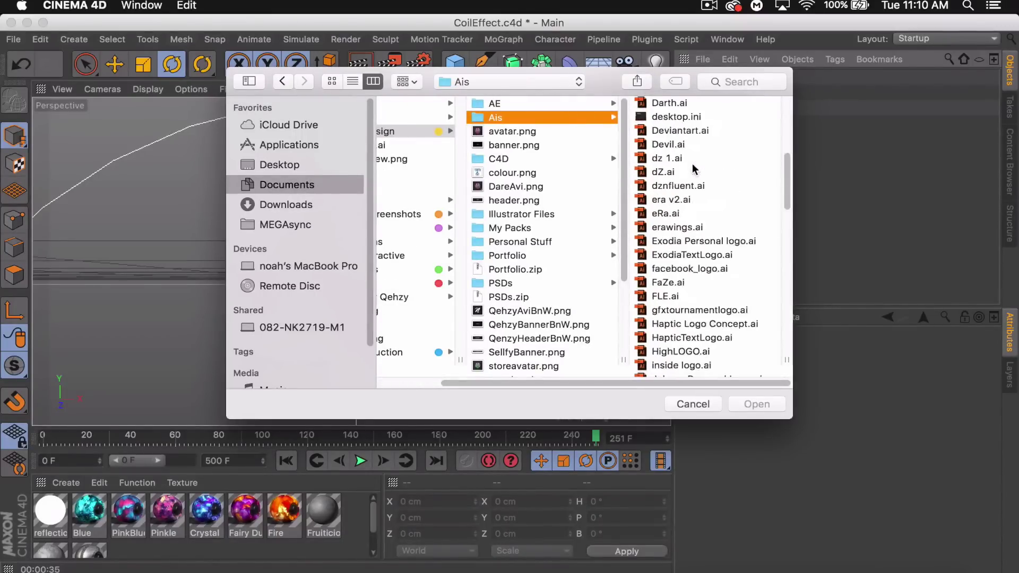
pyautogui.scroll(-2, 696, 212)
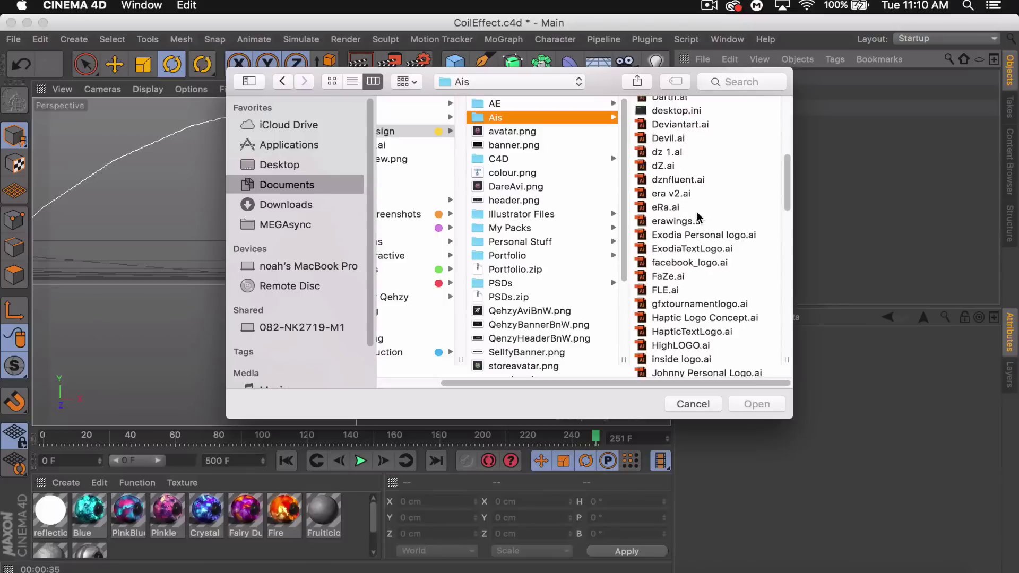
pyautogui.scroll(-7, 699, 215)
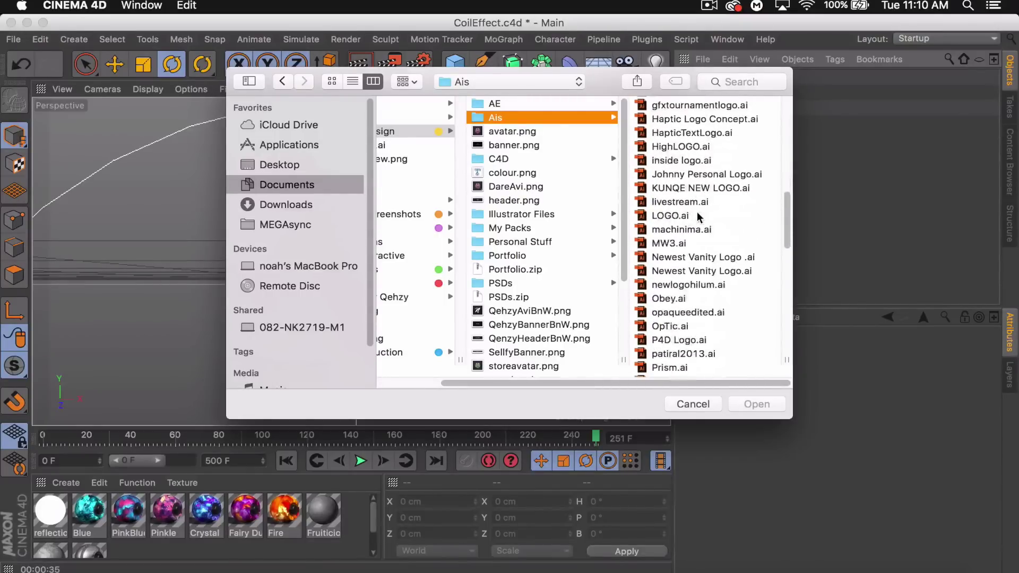
pyautogui.click(699, 310)
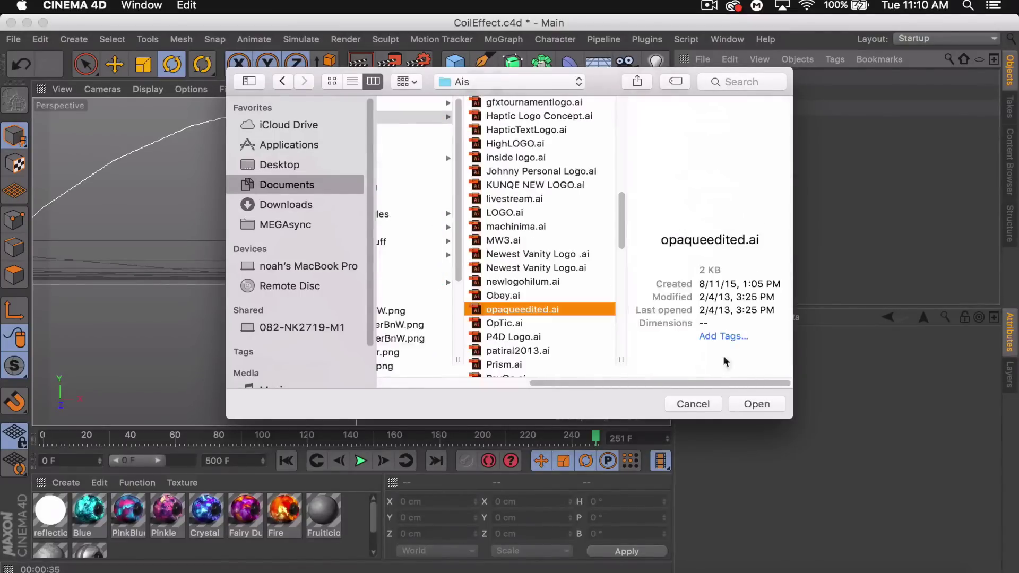
pyautogui.click(759, 406)
pyautogui.click(786, 564)
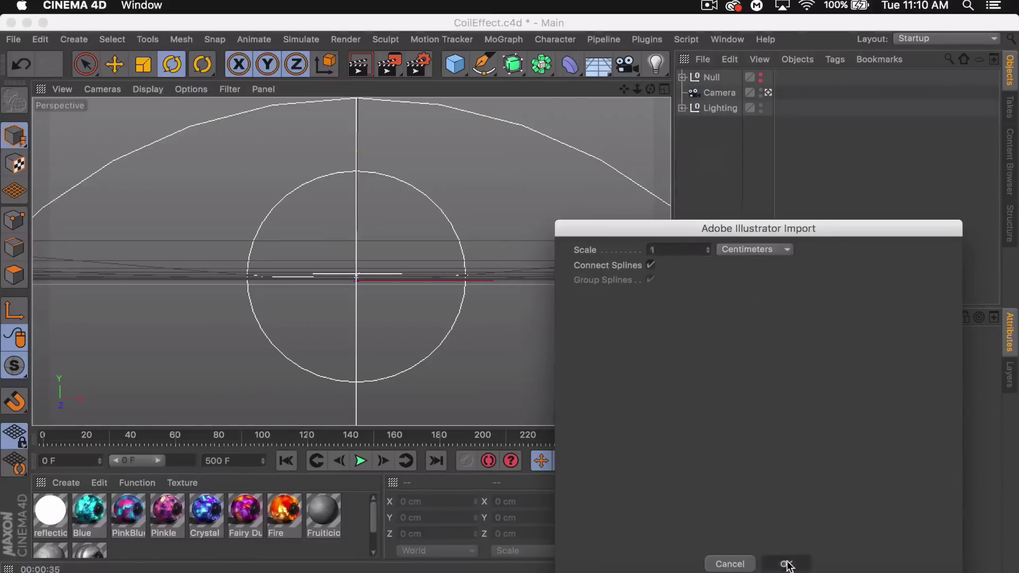
# Step: Centre and shrink the opaqueedited spline into the circle guide, then add an Extrude generator
pyautogui.click(114, 64)
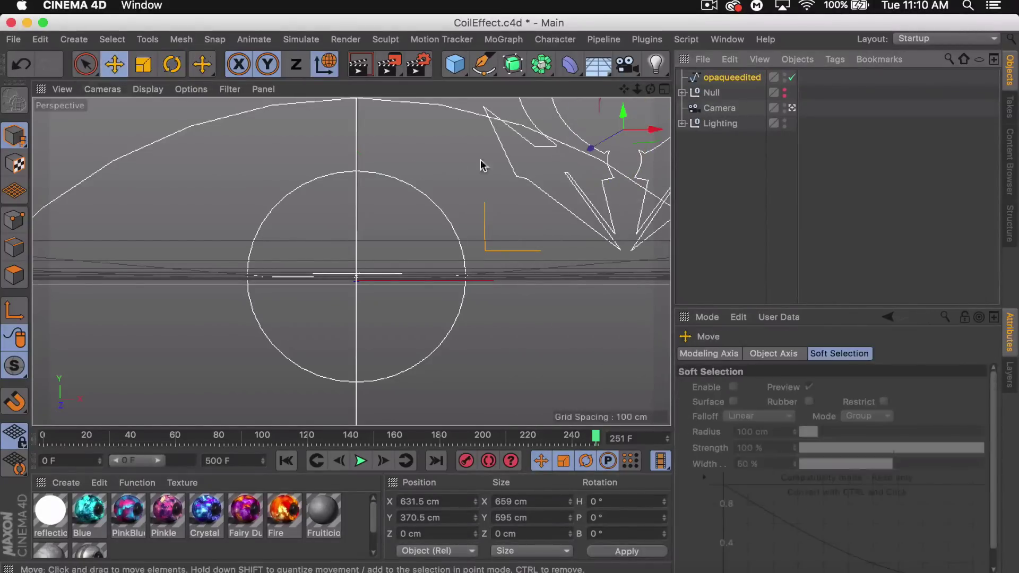
pyautogui.moveTo(610, 118); pyautogui.dragTo(337, 255)
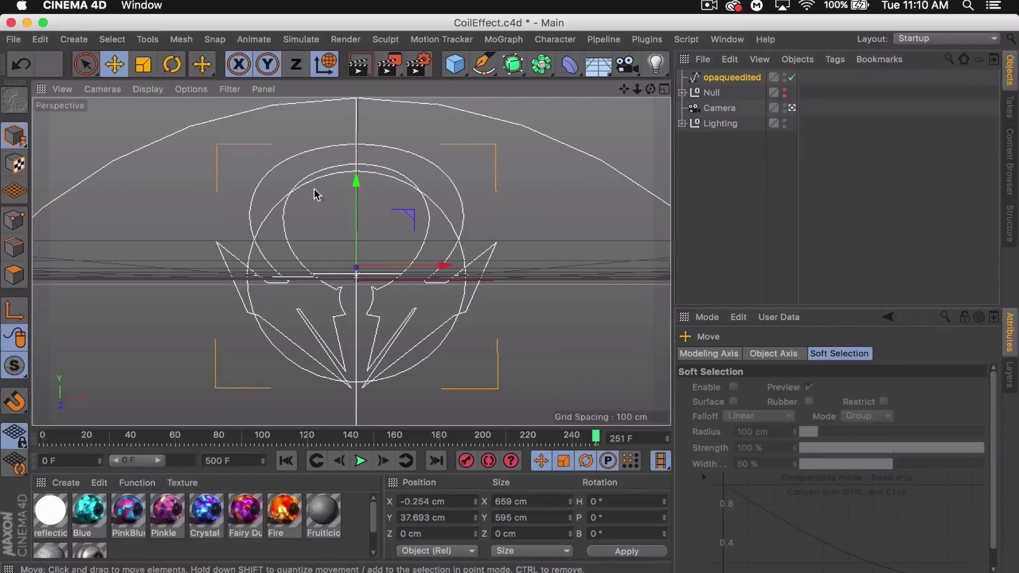
pyautogui.click(144, 65)
pyautogui.moveTo(509, 227); pyautogui.dragTo(314, 278)
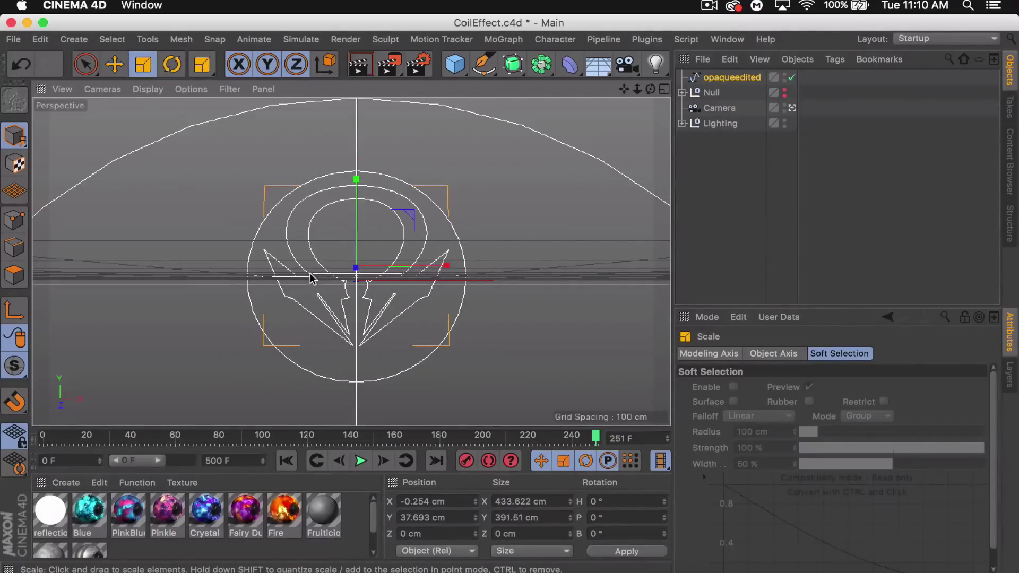
pyautogui.press('e')
pyautogui.moveTo(373, 190); pyautogui.dragTo(408, 212)
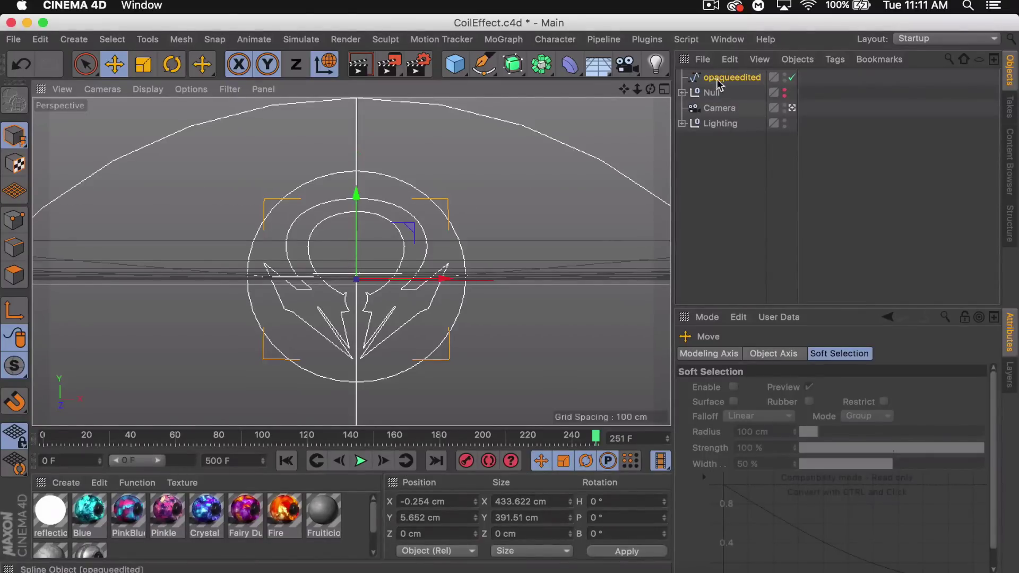
pyautogui.moveTo(513, 69); pyautogui.dragTo(722, 77)
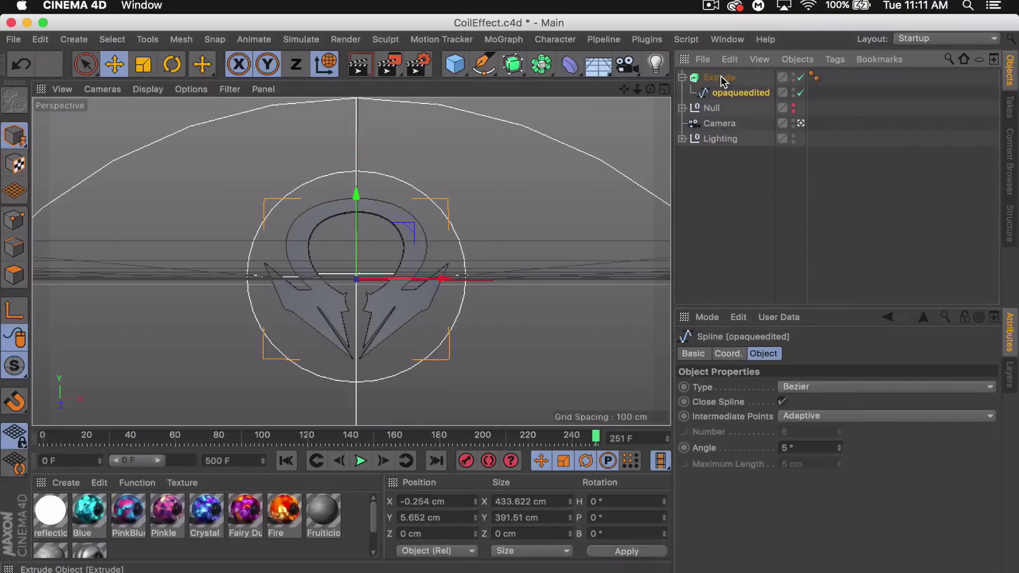
# Step: Nest the logo spline inside the Extrude and set the extrusion depth value to 75
pyautogui.click(719, 77)
pyautogui.doubleClick(924, 387)
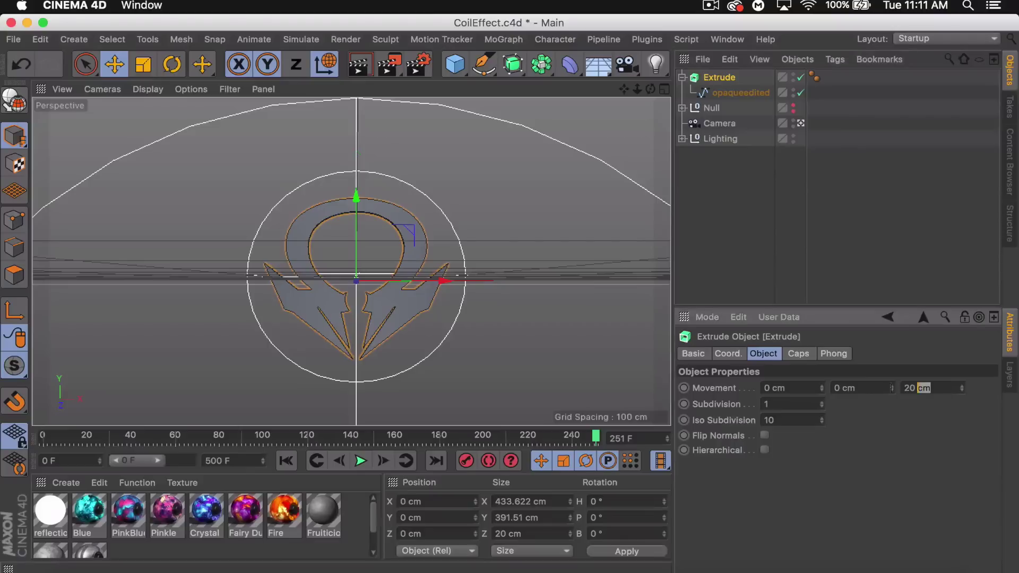
pyautogui.write('75')
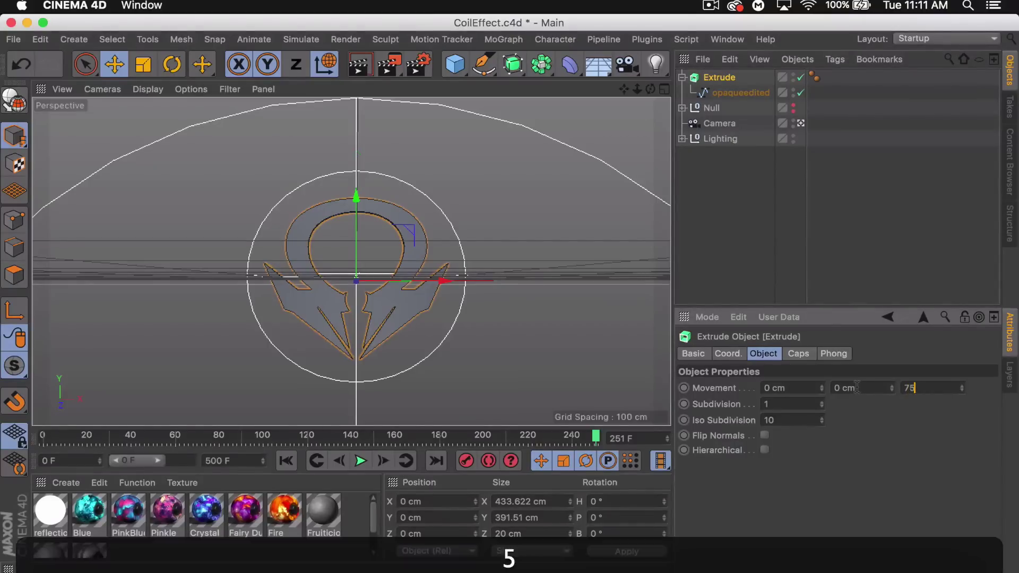
# Step: Set both start and end caps to Fillet Cap with a 2 cm radius
pyautogui.click(798, 353)
pyautogui.click(829, 387)
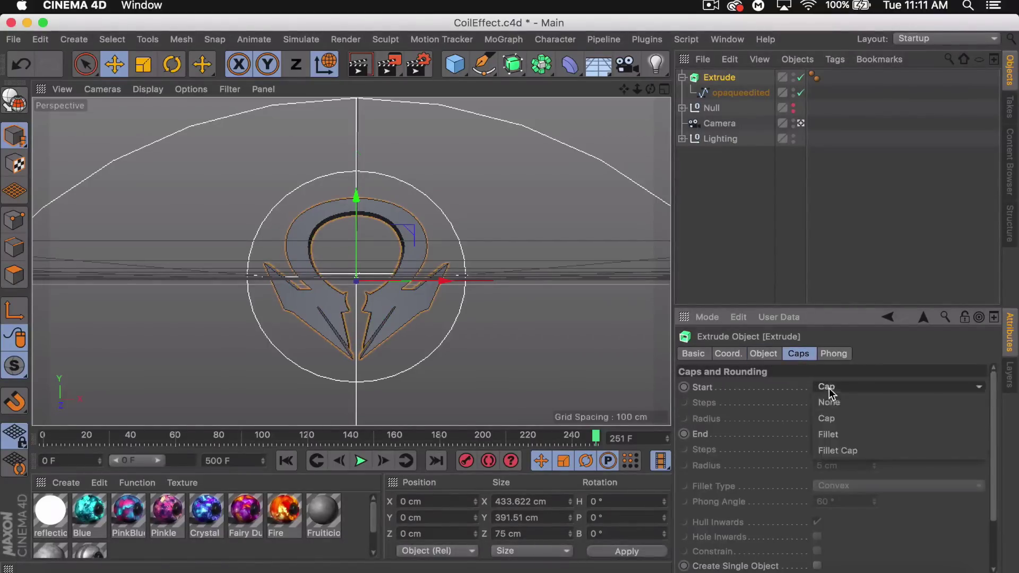
pyautogui.click(862, 449)
pyautogui.click(855, 434)
pyautogui.click(854, 497)
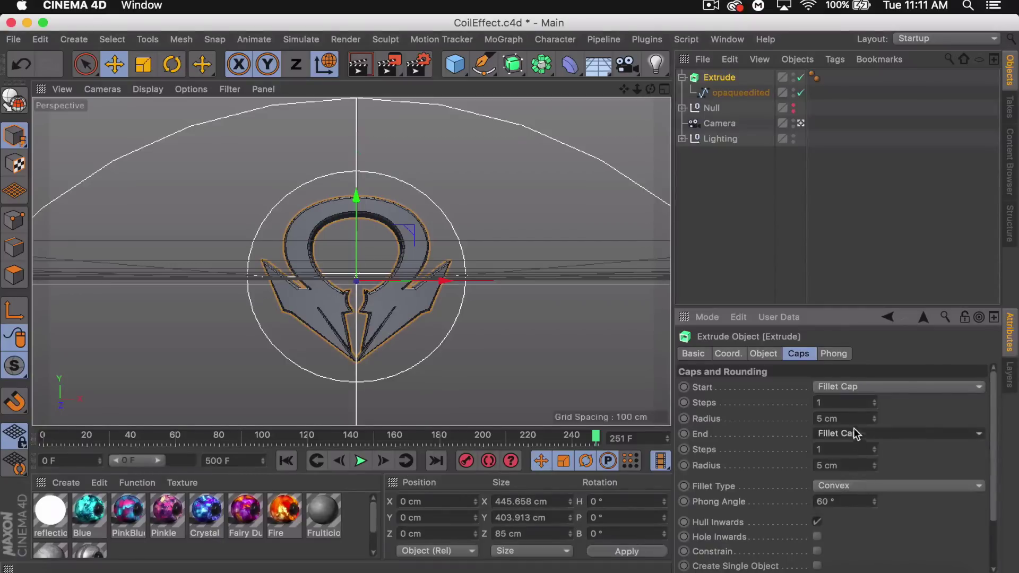
pyautogui.doubleClick(828, 418)
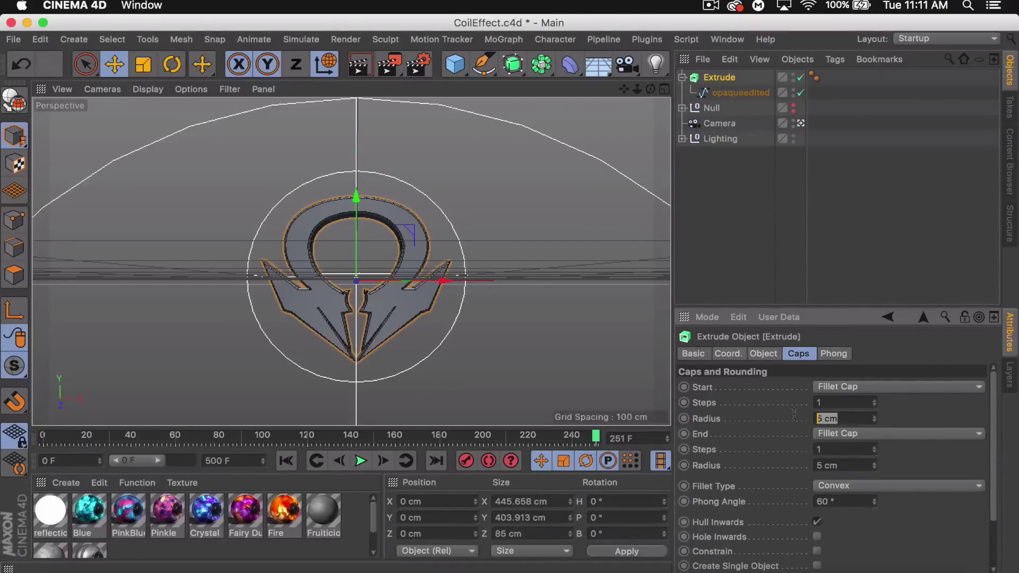
pyautogui.write('2')
pyautogui.doubleClick(835, 466)
pyautogui.write('2')
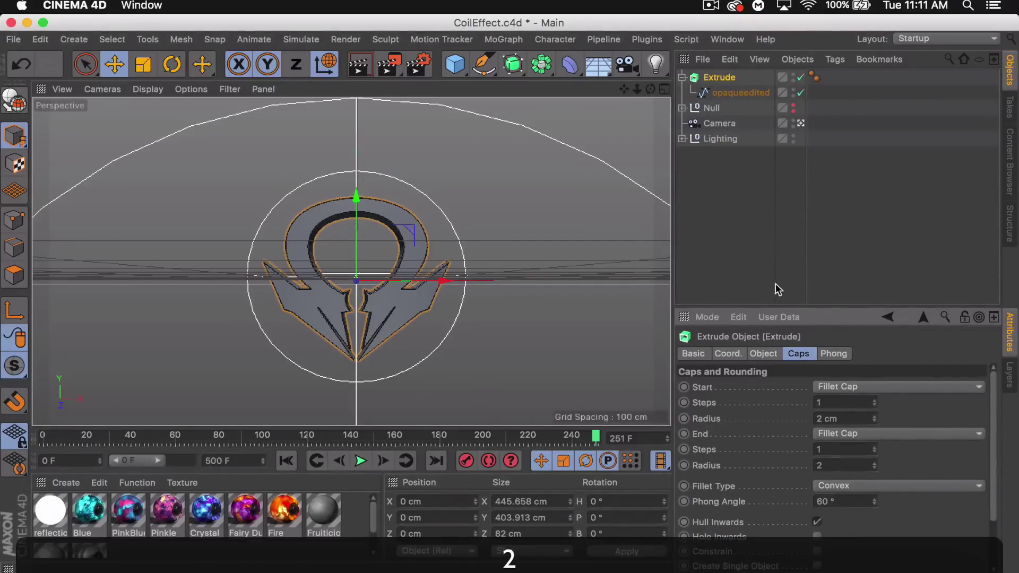
# Step: Enlarge the opaqueedited spline slightly to about 485 × 439 cm, then reselect the Extrude
pyautogui.click(749, 218)
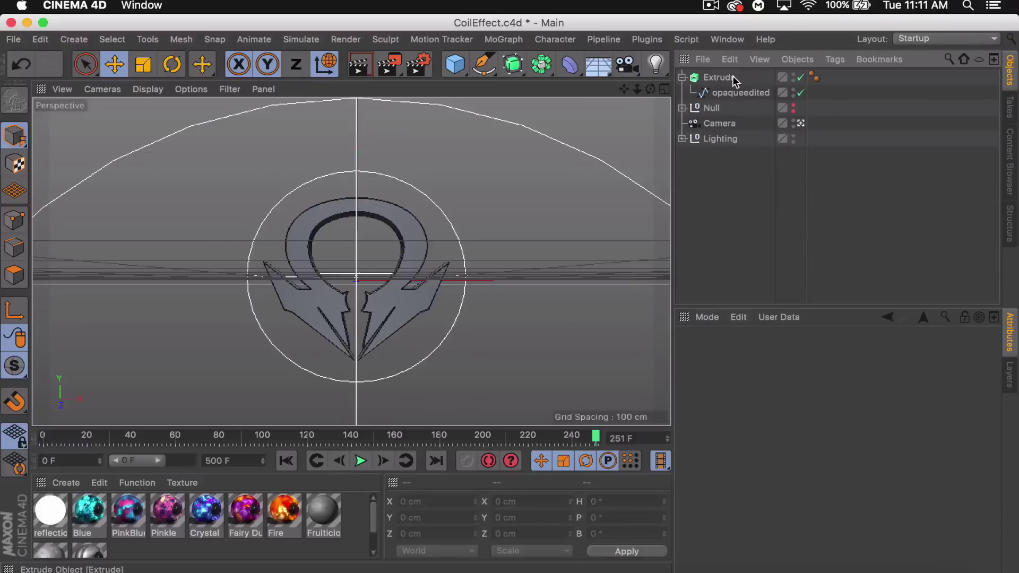
pyautogui.click(737, 93)
pyautogui.press('t')
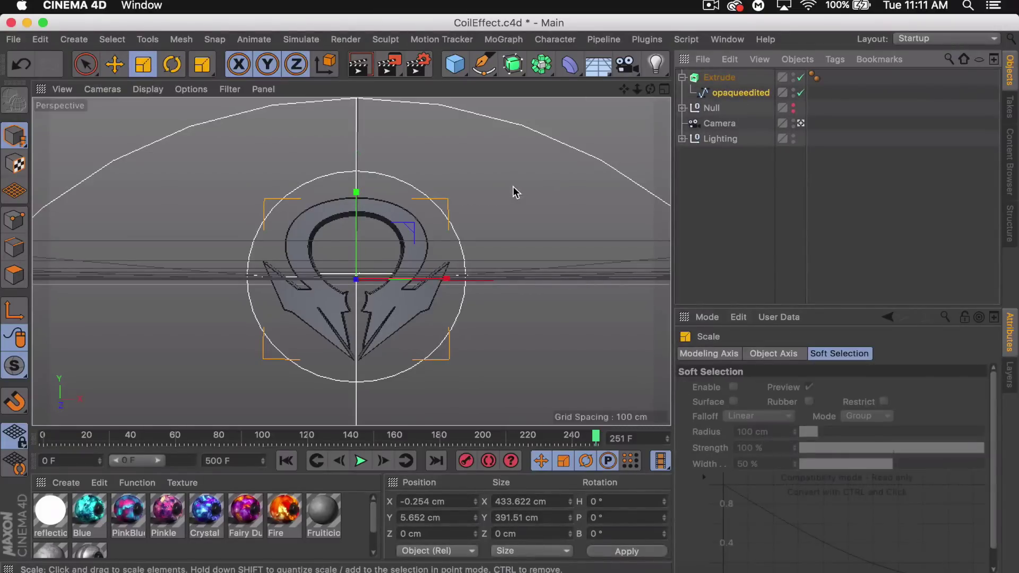
pyautogui.moveTo(514, 190); pyautogui.dragTo(583, 180)
pyautogui.press('e')
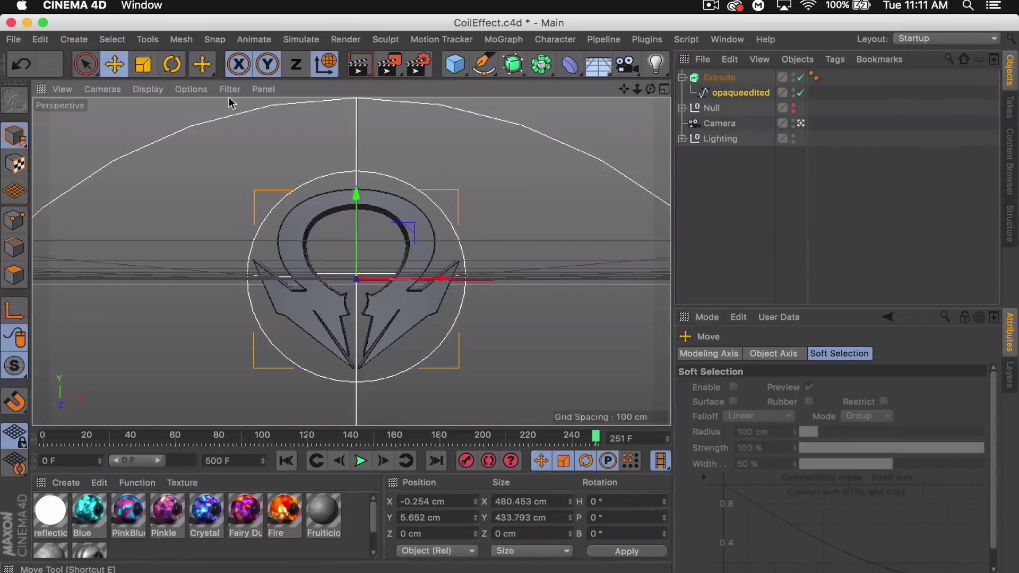
pyautogui.click(710, 77)
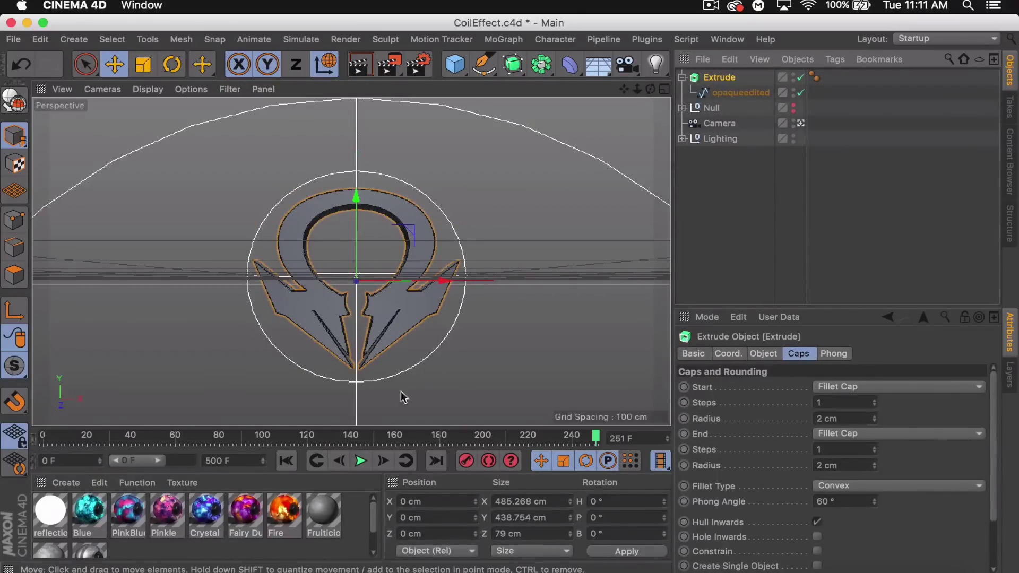
pyautogui.scroll(-1, 376, 522)
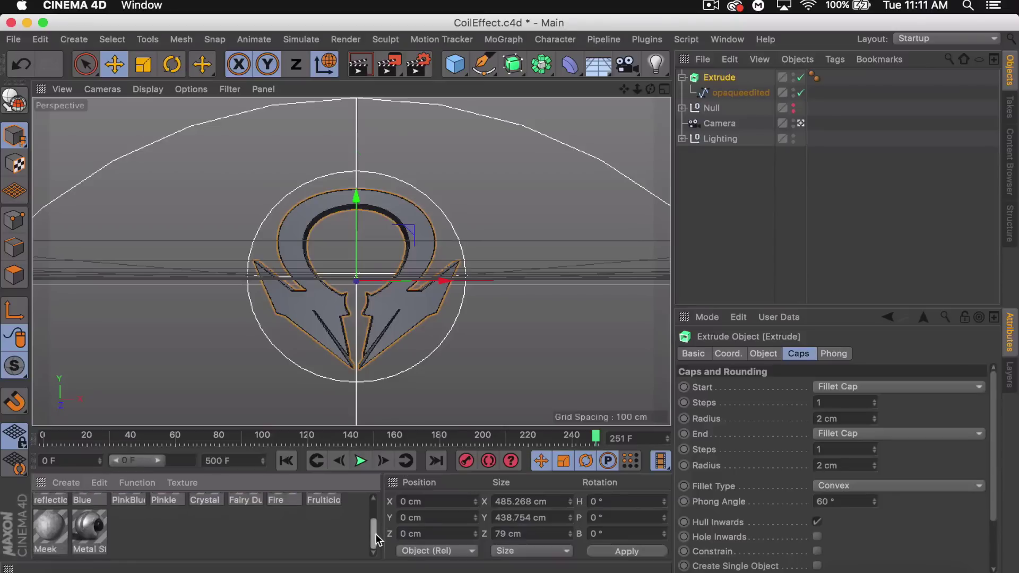
# Step: Apply the Fruiticio material to Extrude using Cubic projection with Seamless enabled
pyautogui.scroll(1, 366, 518)
pyautogui.moveTo(320, 511); pyautogui.dragTo(726, 78)
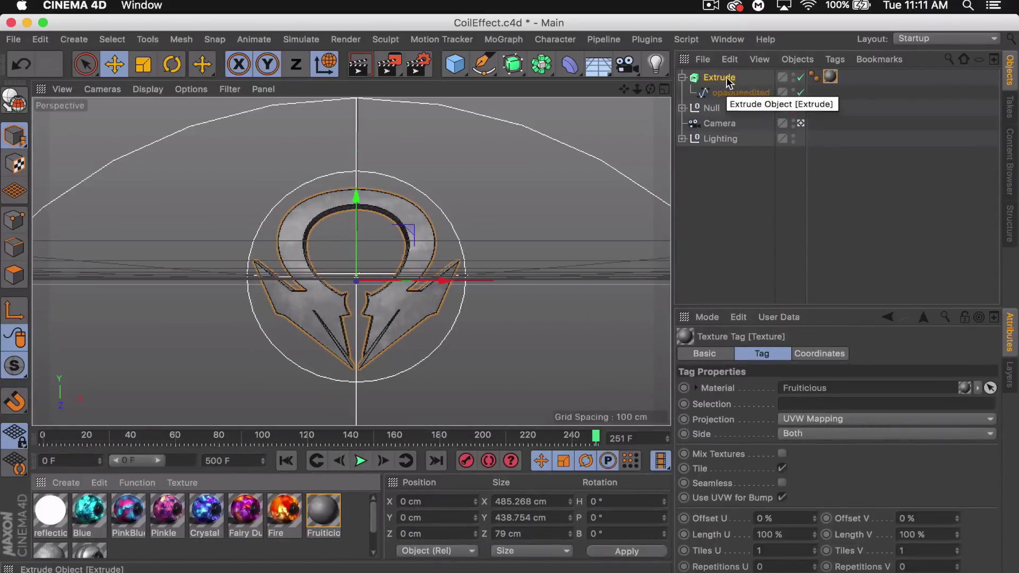
pyautogui.click(845, 419)
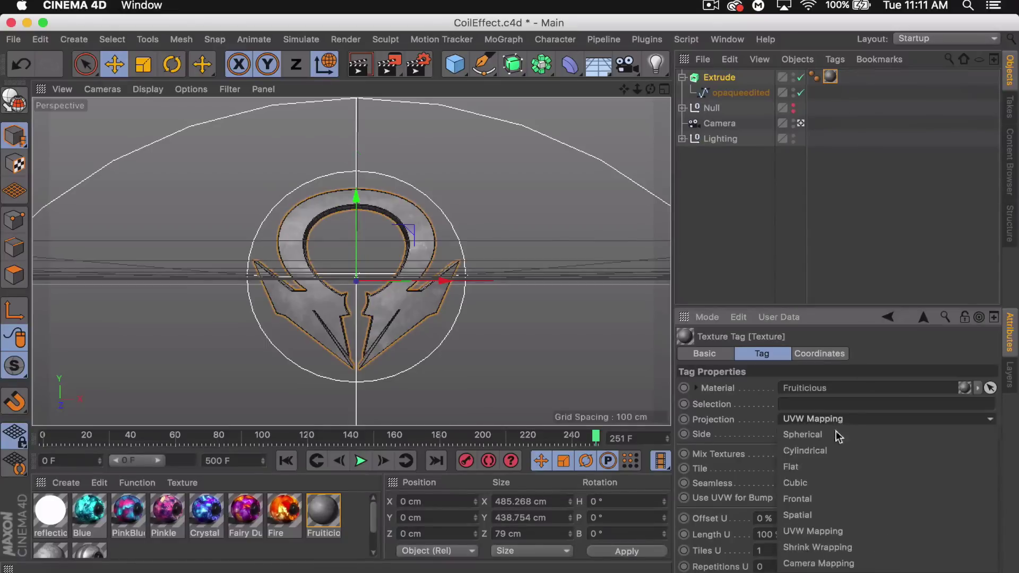
pyautogui.click(817, 483)
pyautogui.click(782, 483)
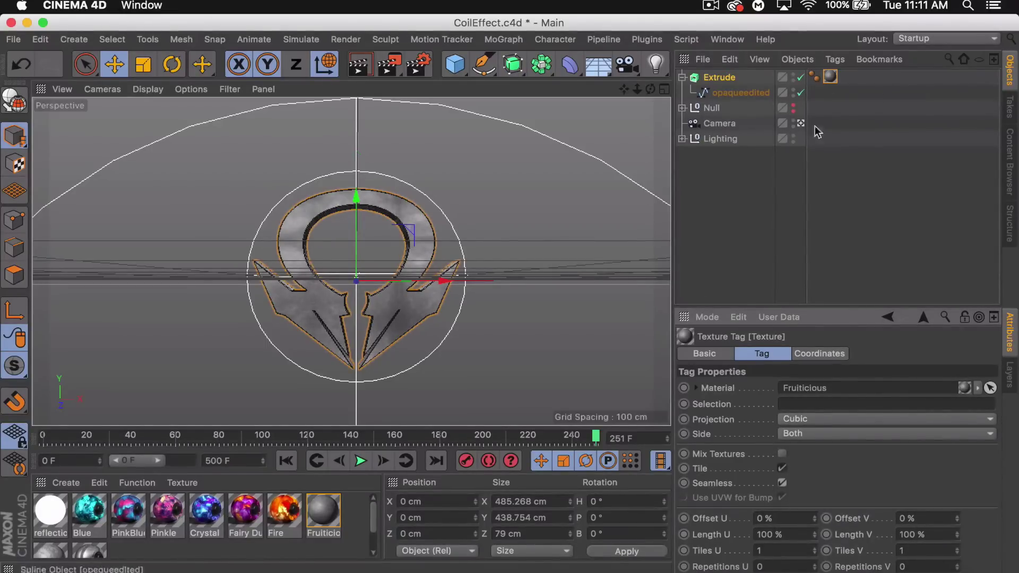
pyautogui.scroll(-1, 374, 521)
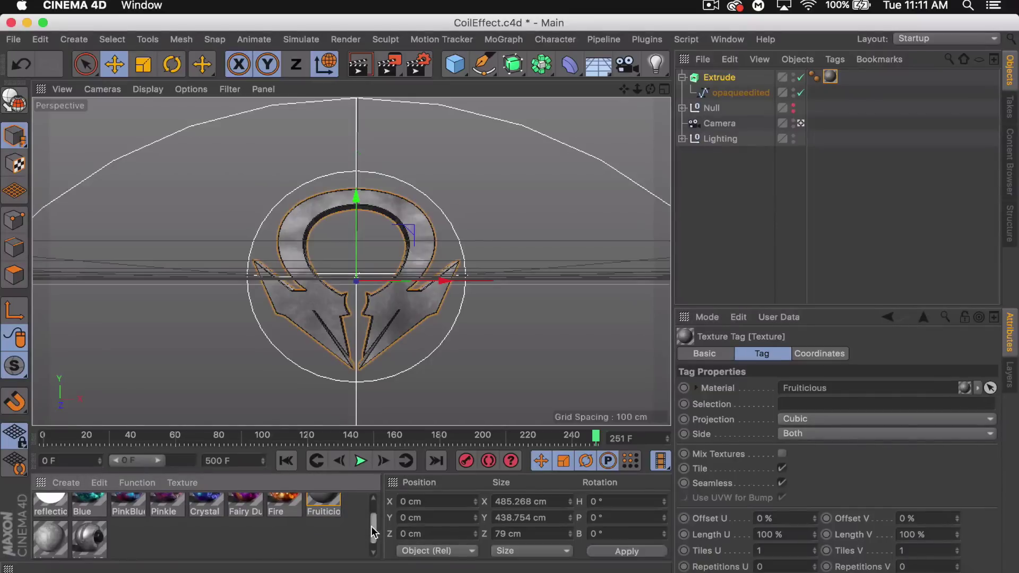
pyautogui.click(719, 78)
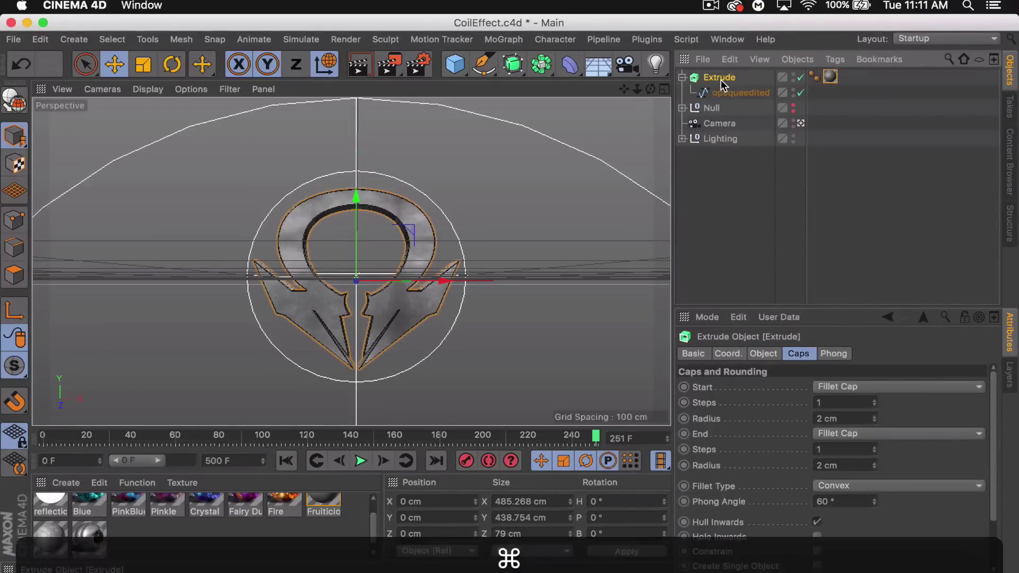
# Step: Duplicate the Extrude as Extrude.1 and push it back to Z 47.662 cm
pyautogui.press('super+c')
pyautogui.press('super+v')
pyautogui.keyDown('alt'); pyautogui.moveTo(658, 191); pyautogui.dragTo(417, 206); pyautogui.keyUp('alt')
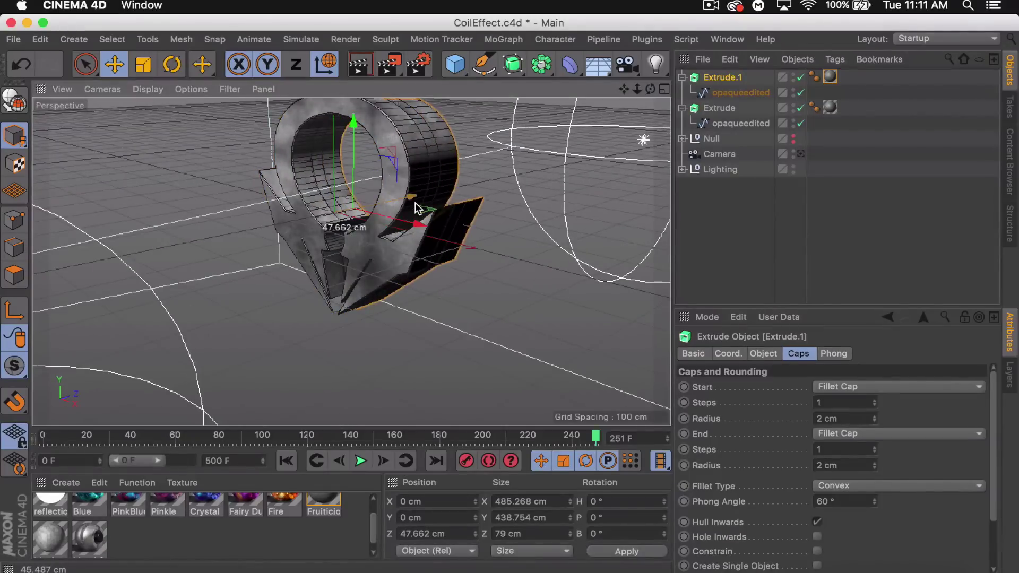
pyautogui.click(800, 153)
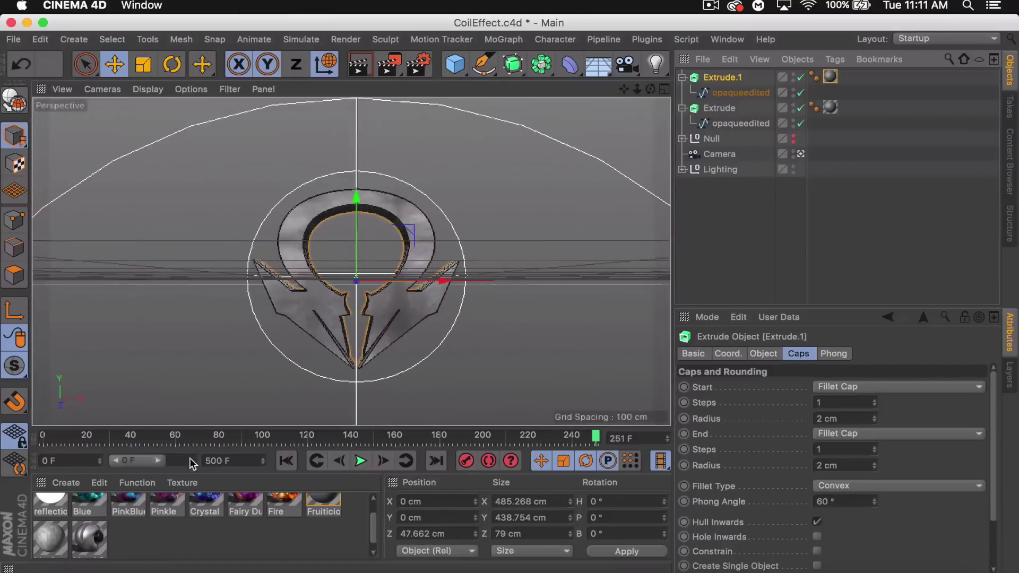
# Step: Apply the Metal Striped material to Extrude.1 and inspect its settings
pyautogui.scroll(-1, 382, 530)
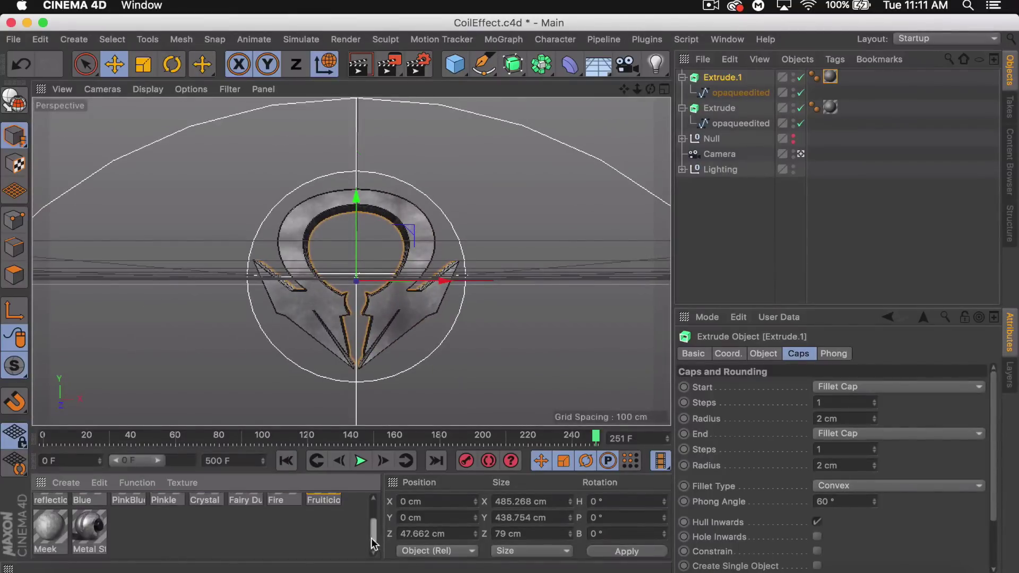
pyautogui.moveTo(90, 537); pyautogui.dragTo(830, 78)
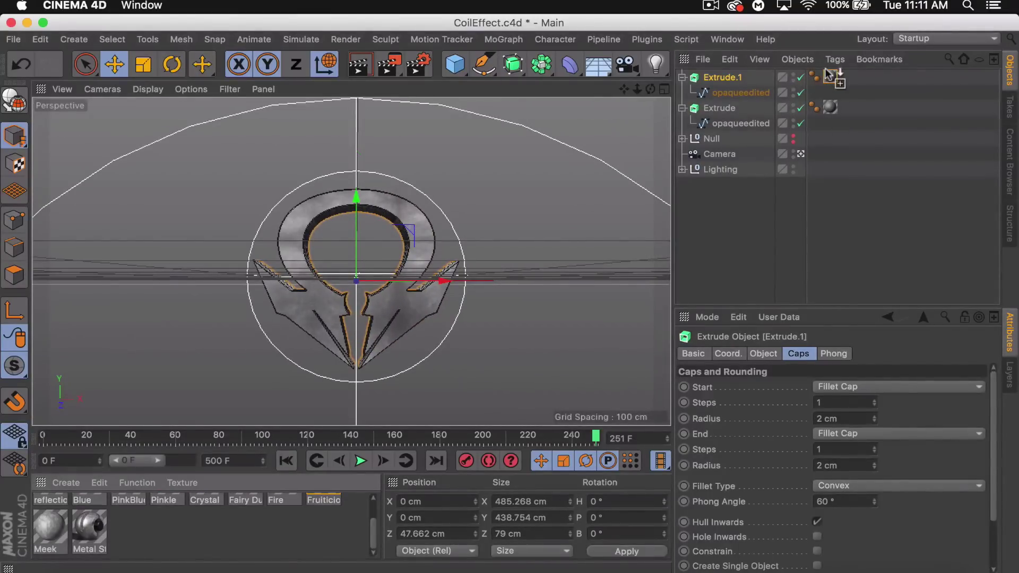
pyautogui.doubleClick(90, 549)
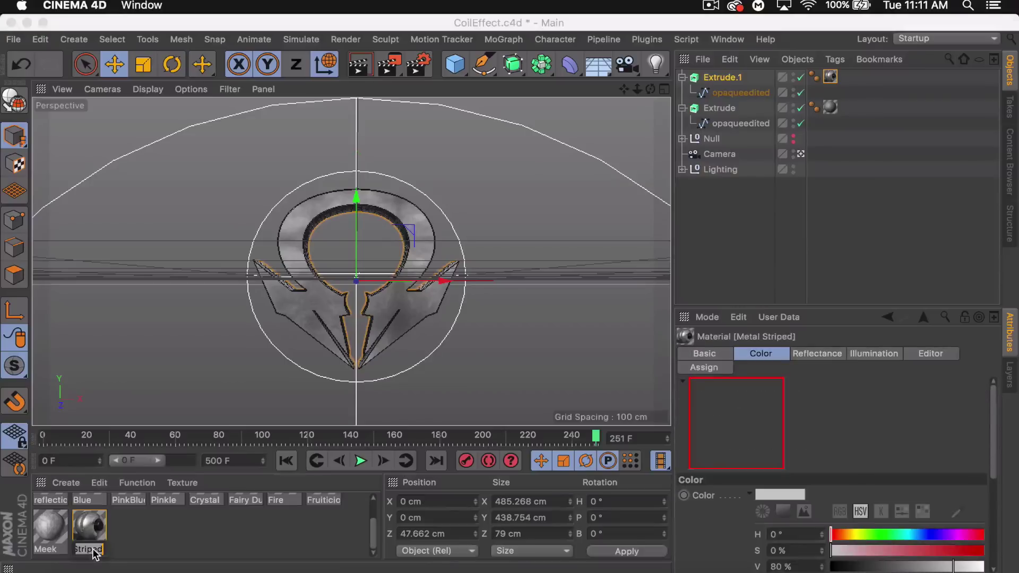
pyautogui.click(175, 557)
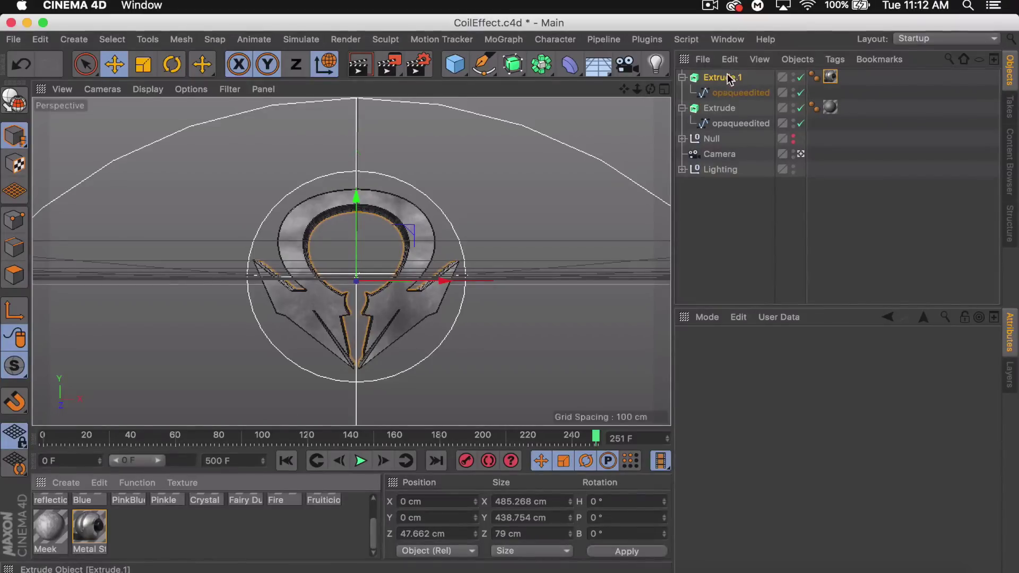
pyautogui.keyDown('shift'); pyautogui.click(724, 95); pyautogui.keyUp('shift')
# Step: Rotate Extrude and Extrude.1 together to a slight tilt
pyautogui.keyDown('shift'); pyautogui.click(720, 109); pyautogui.keyUp('shift')
pyautogui.click(171, 65)
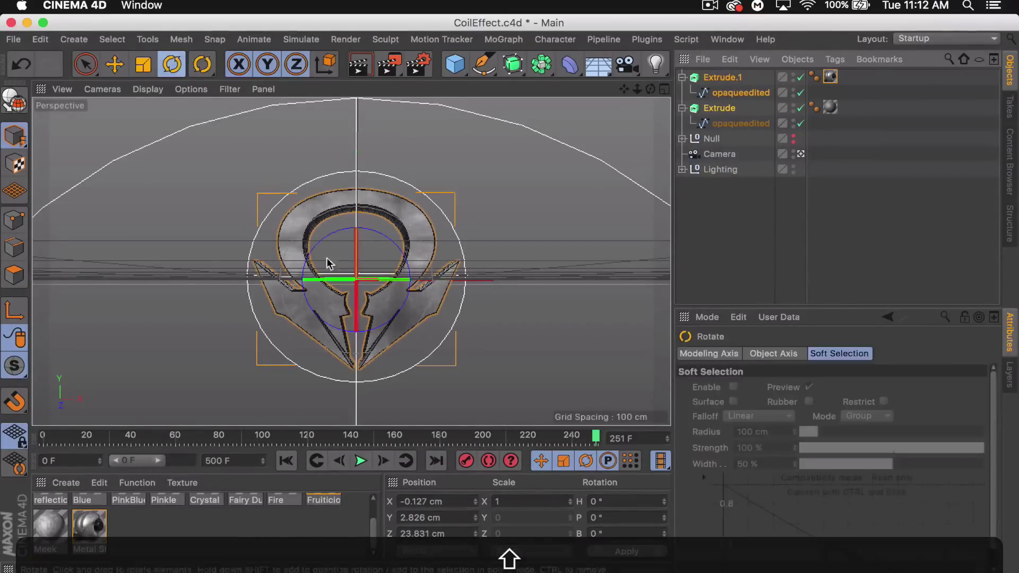
pyautogui.moveTo(352, 291)
pyautogui.mouseDown()
pyautogui.moveTo(342, 286)
pyautogui.moveTo(355, 287)
pyautogui.mouseUp()
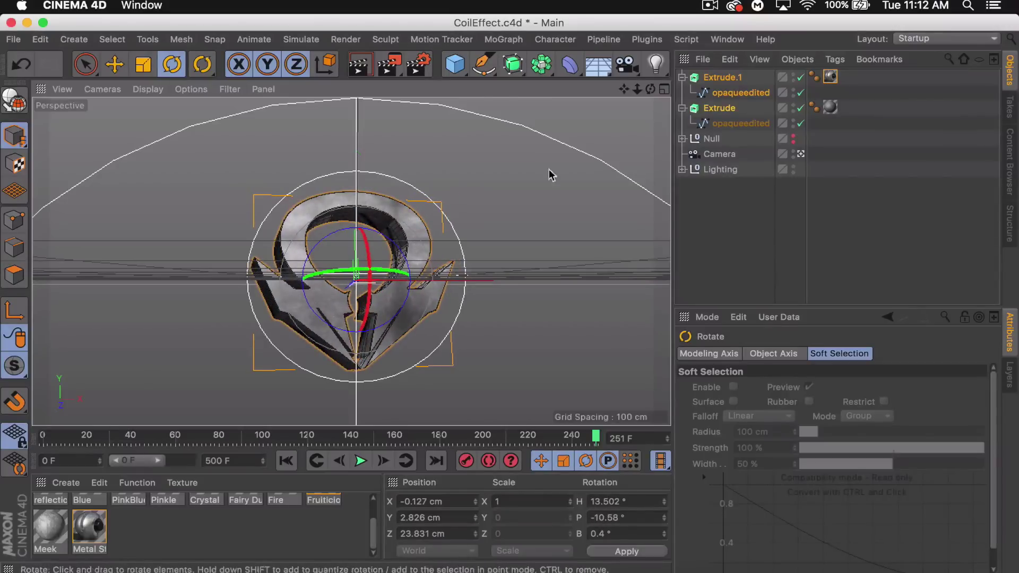
# Step: Slide Extrude.1 left along X and push it further back along Z
pyautogui.click(722, 78)
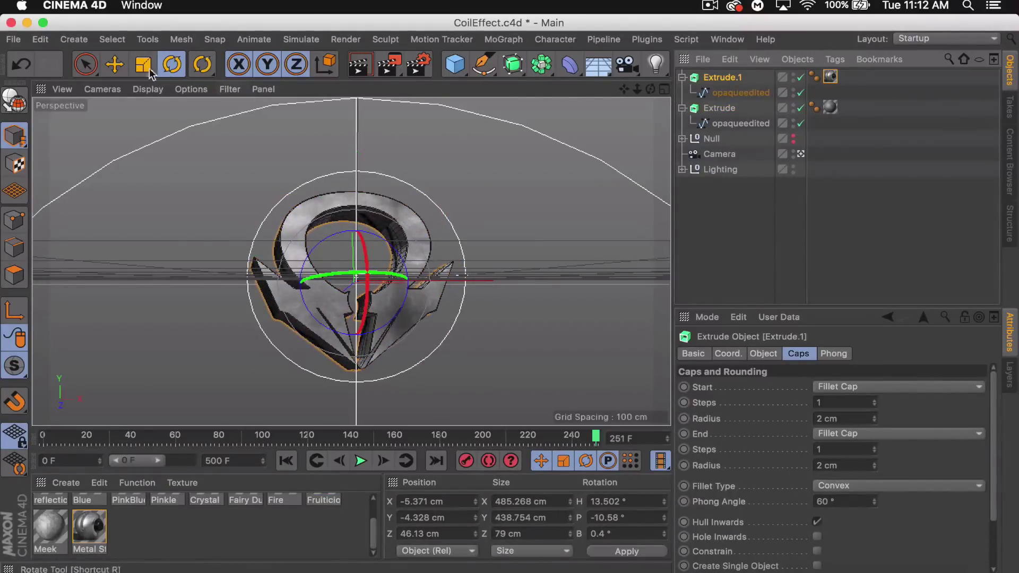
pyautogui.press('e')
pyautogui.moveTo(423, 288); pyautogui.dragTo(410, 291)
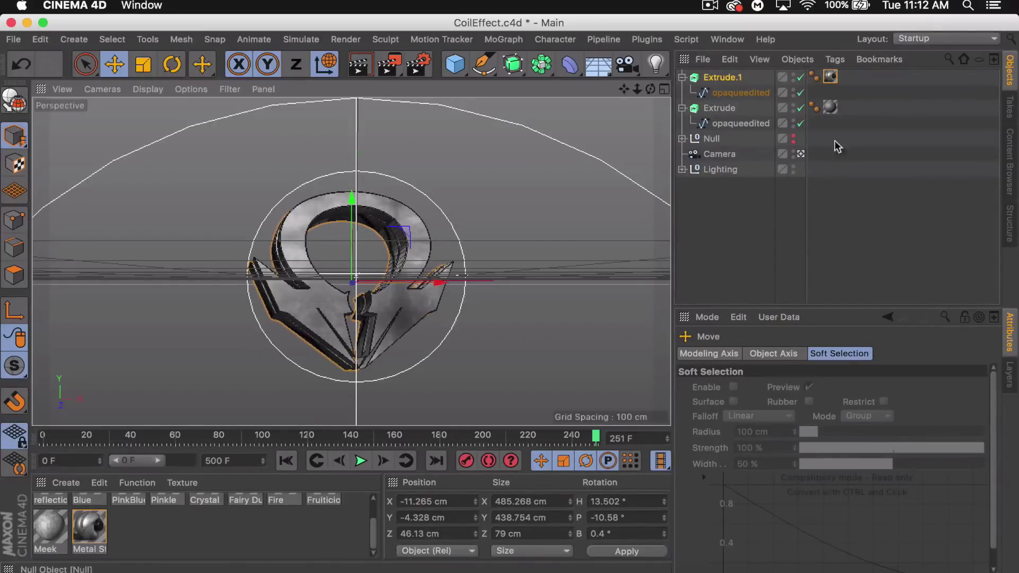
pyautogui.click(799, 155)
pyautogui.click(796, 159)
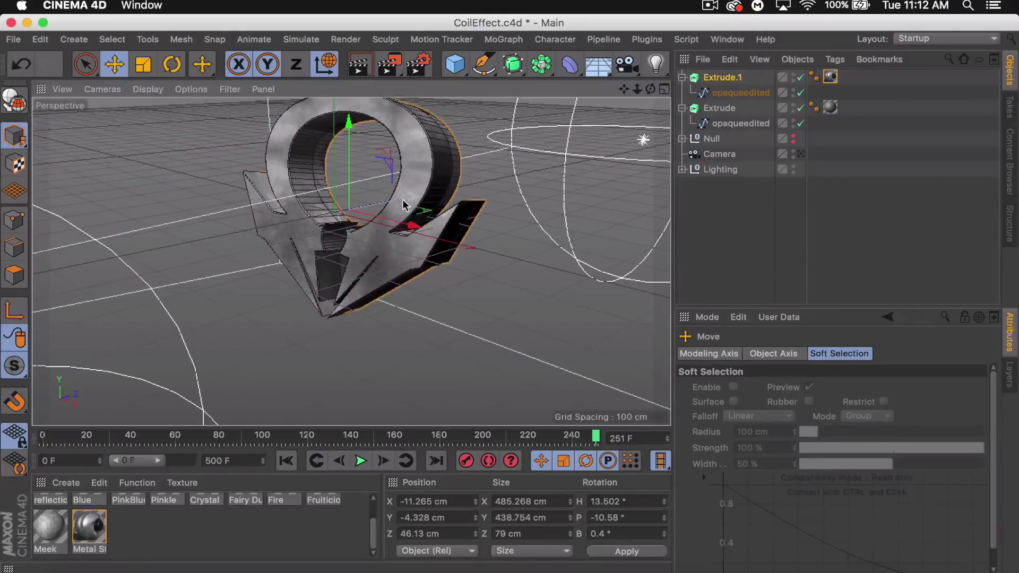
pyautogui.moveTo(415, 197); pyautogui.dragTo(617, 171)
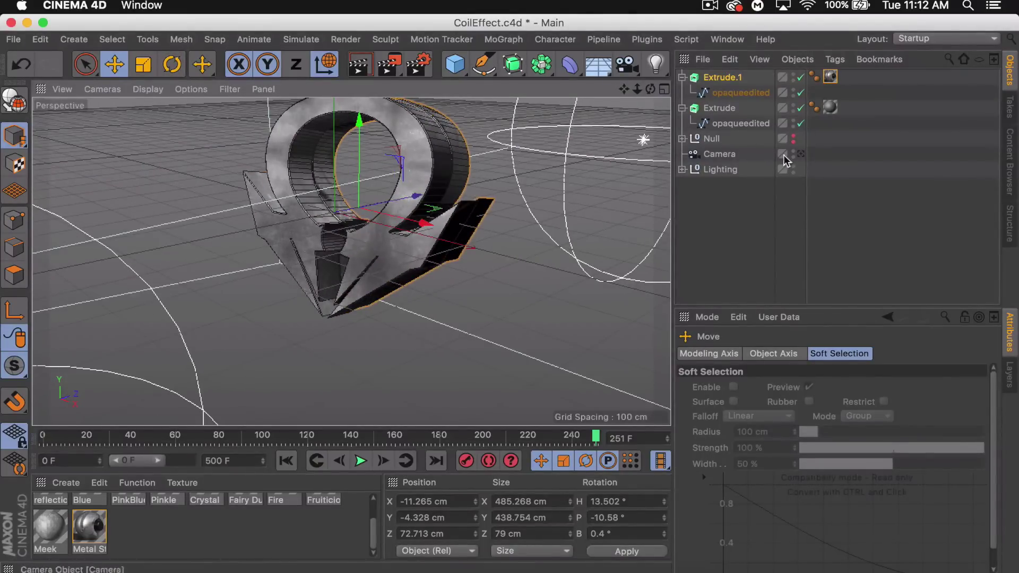
pyautogui.click(800, 154)
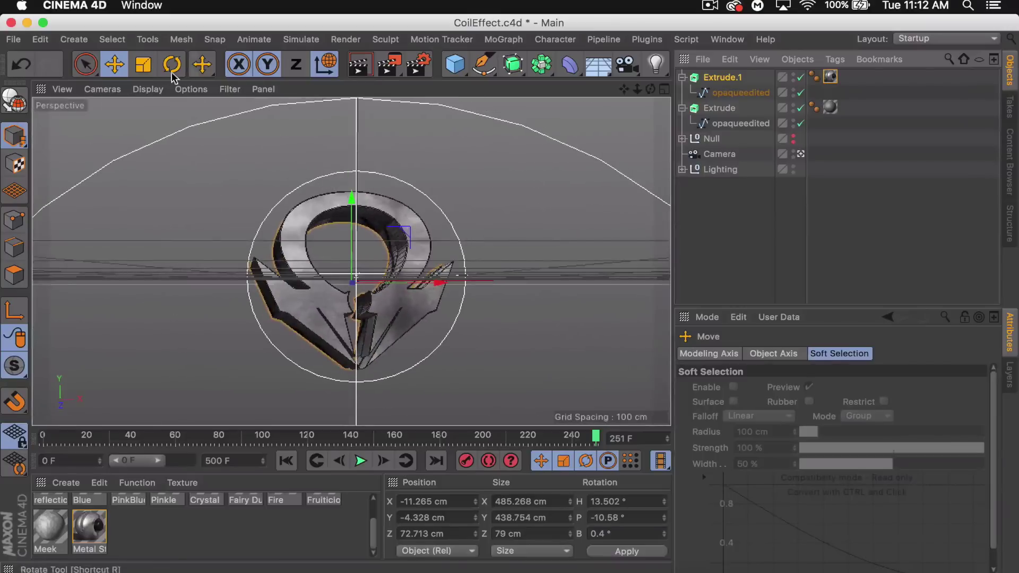
# Step: Rotate Extrude.1 to a different angle from the original, then deselect everything
pyautogui.click(143, 65)
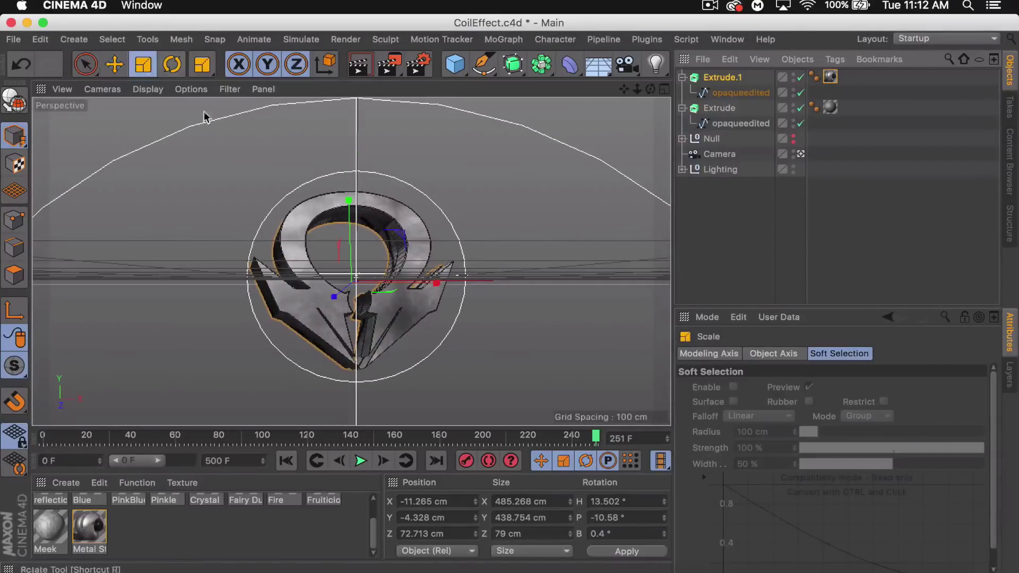
pyautogui.click(172, 65)
pyautogui.moveTo(343, 307); pyautogui.dragTo(296, 270)
pyautogui.click(719, 169)
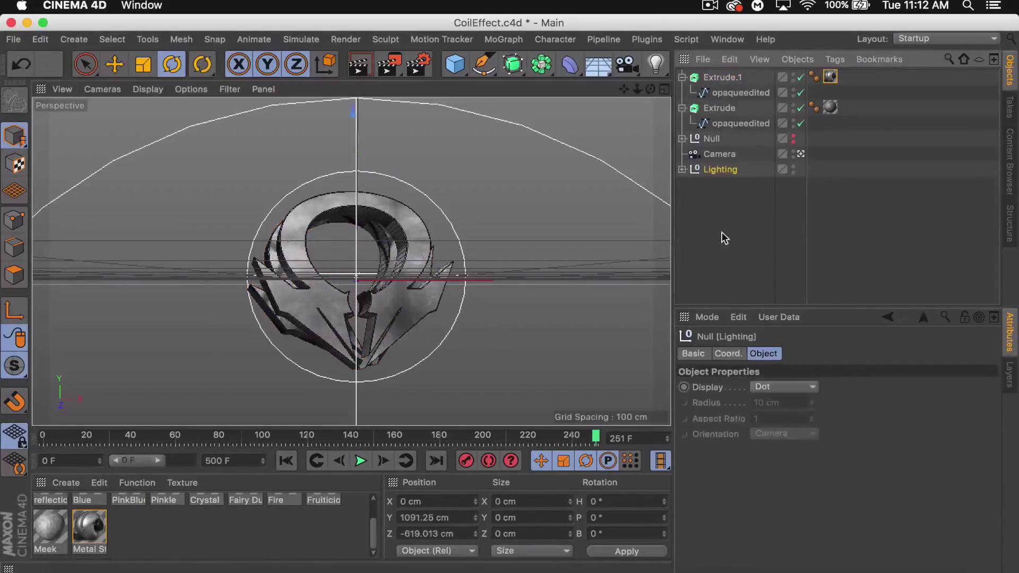
pyautogui.click(721, 231)
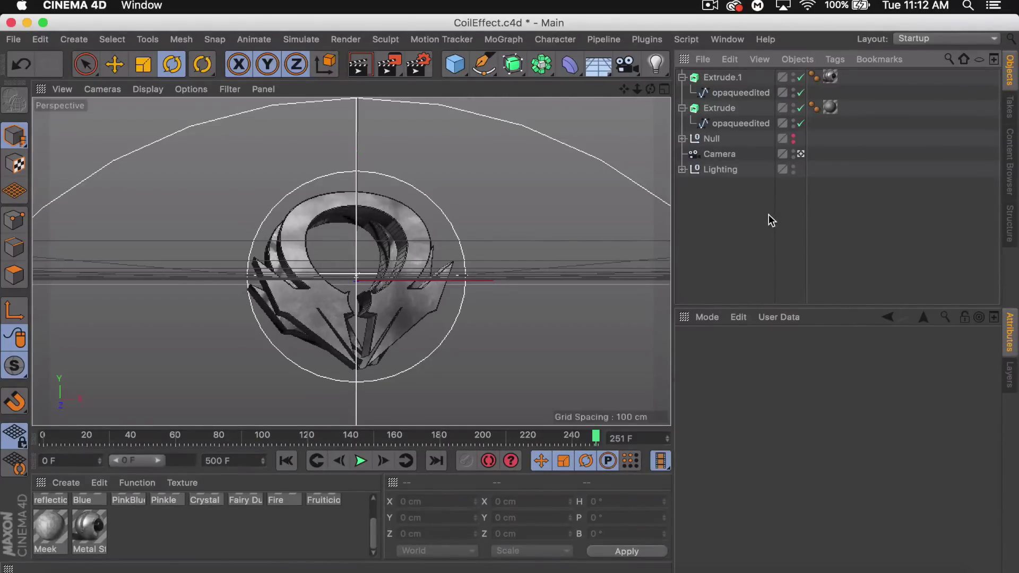
# Step: Create a third logo copy, Extrude.2, positioned back at Z 143.397 cm
pyautogui.click(711, 108)
pyautogui.press('super+v')
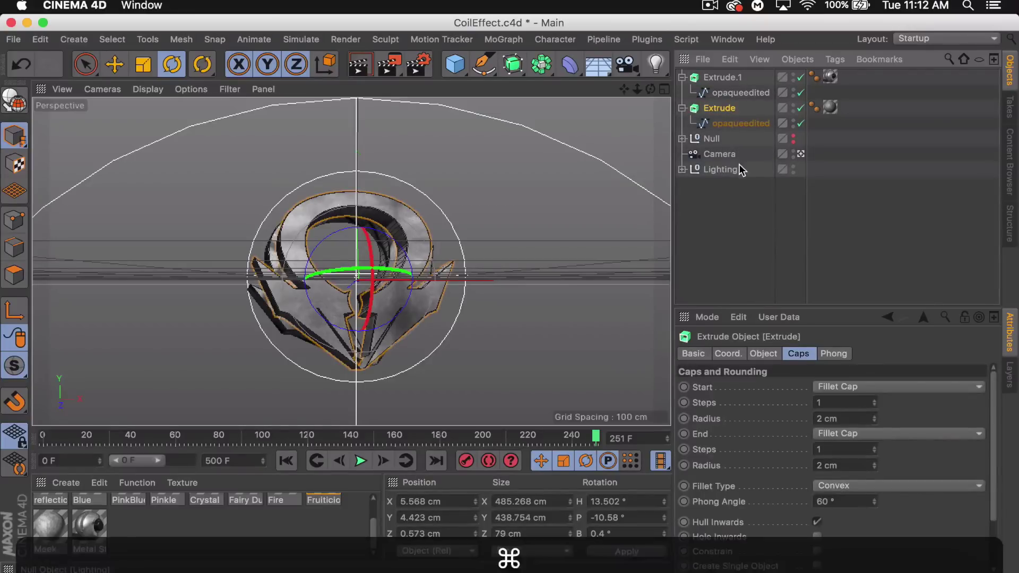
pyautogui.press('super+v')
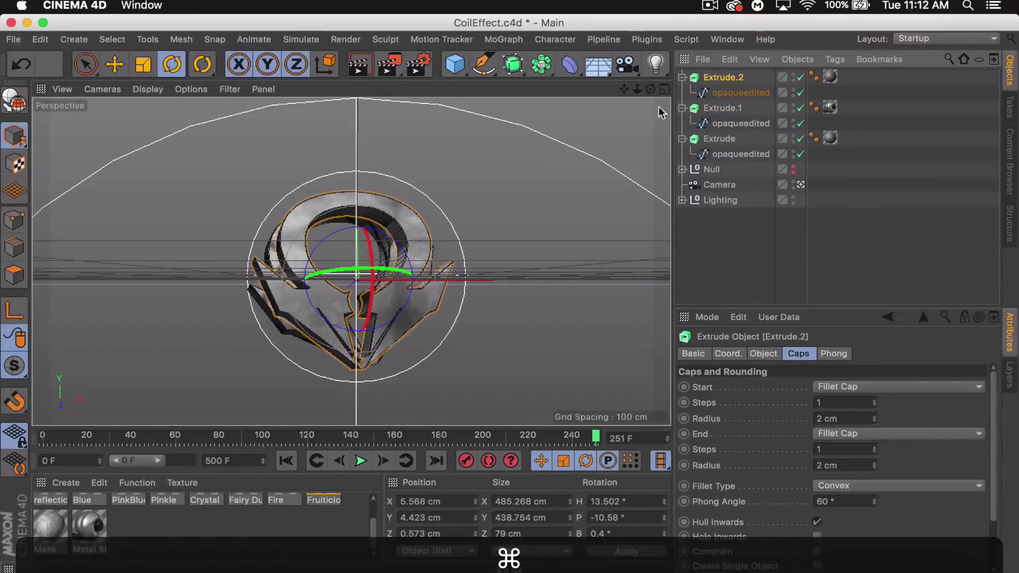
pyautogui.click(115, 64)
pyautogui.keyDown('alt'); pyautogui.moveTo(371, 228); pyautogui.dragTo(429, 204); pyautogui.keyUp('alt')
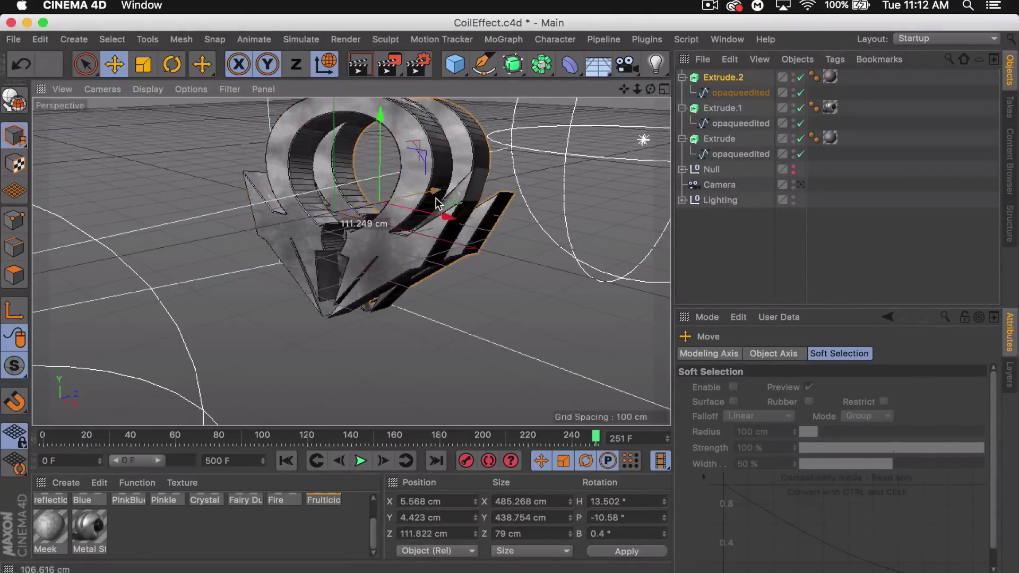
pyautogui.moveTo(435, 203); pyautogui.dragTo(452, 208)
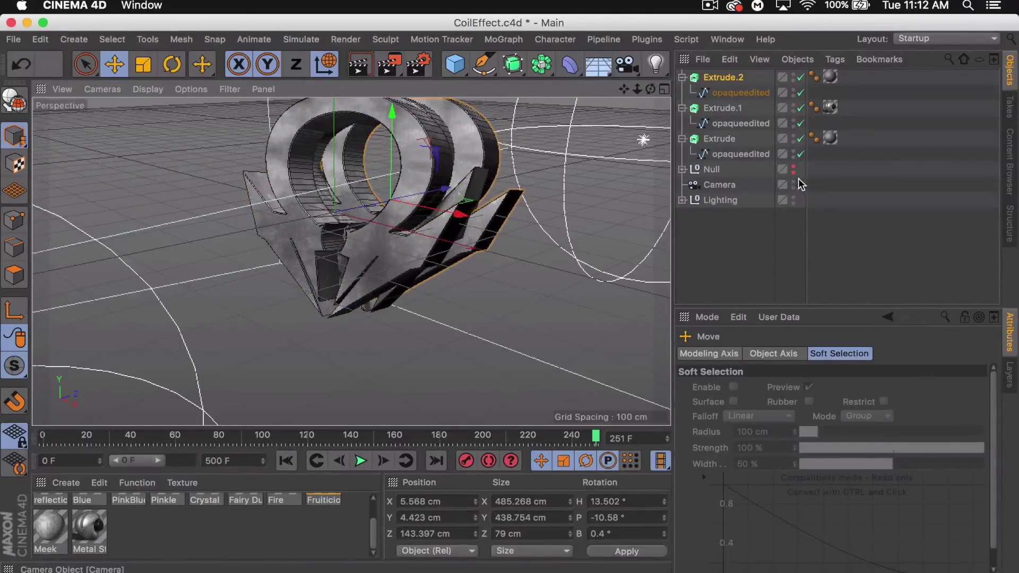
pyautogui.click(799, 184)
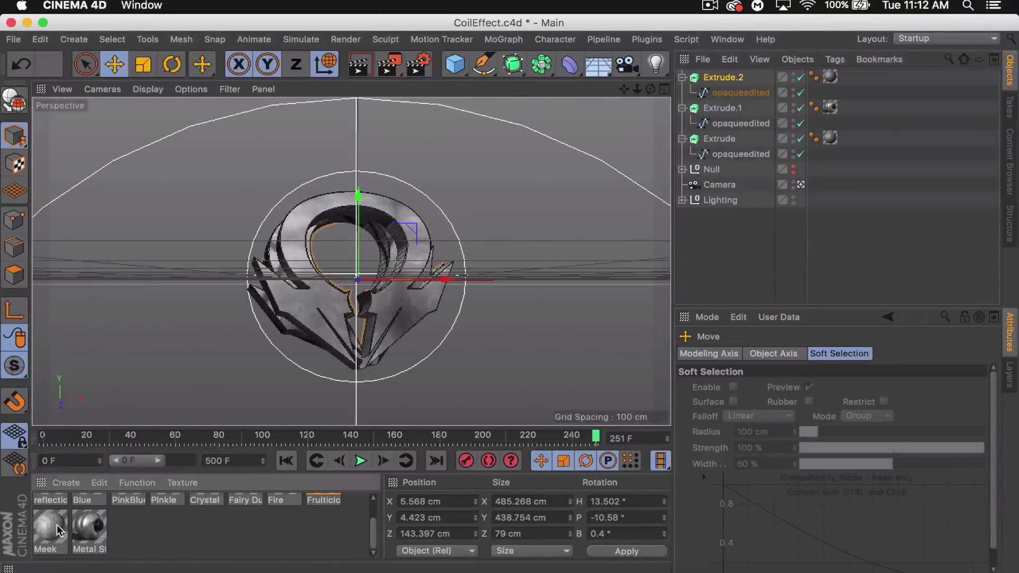
# Step: Apply the Meek material to Extrude.2
pyautogui.moveTo(59, 530); pyautogui.dragTo(832, 78)
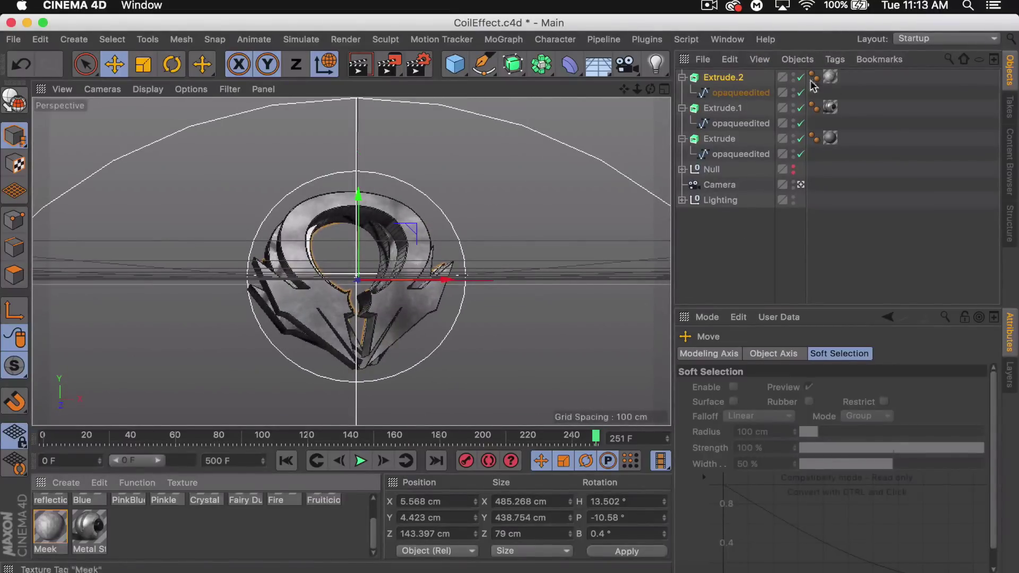
pyautogui.click(733, 79)
pyautogui.click(569, 64)
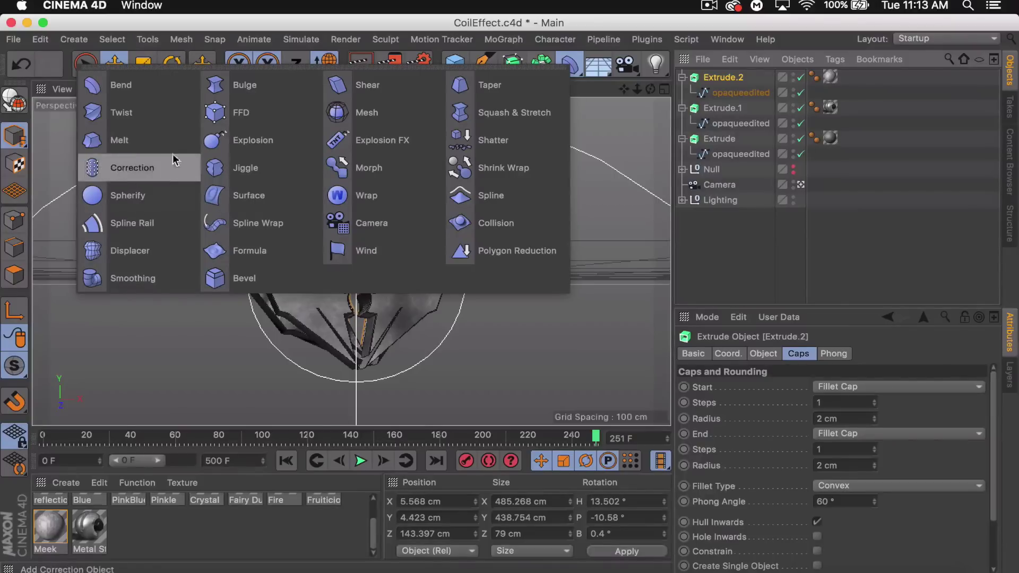
# Step: Add an Explosion FX under Extrude.2, set Strength 785 and widen its blast ranges
pyautogui.click(371, 141)
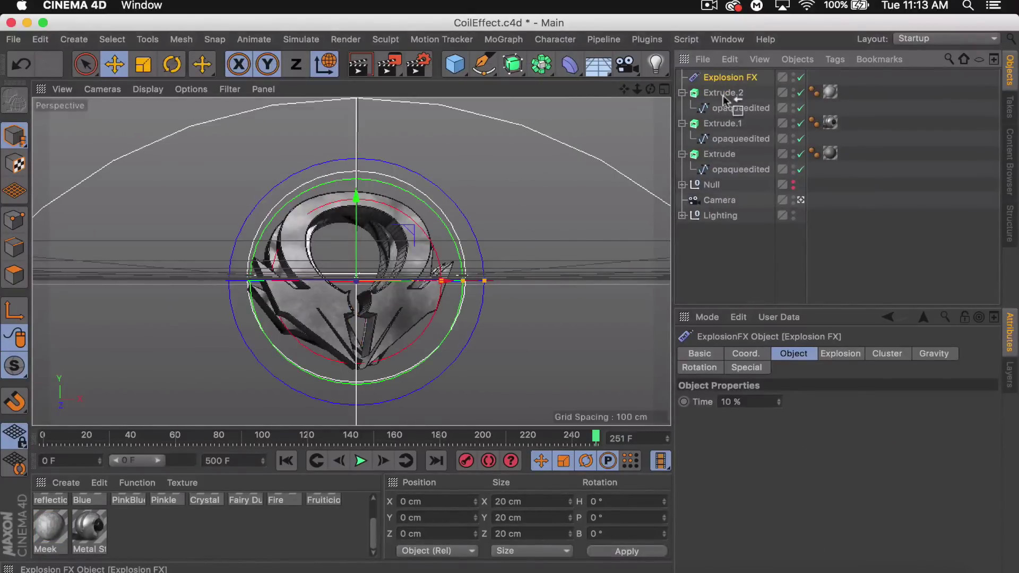
pyautogui.moveTo(723, 95); pyautogui.dragTo(722, 112)
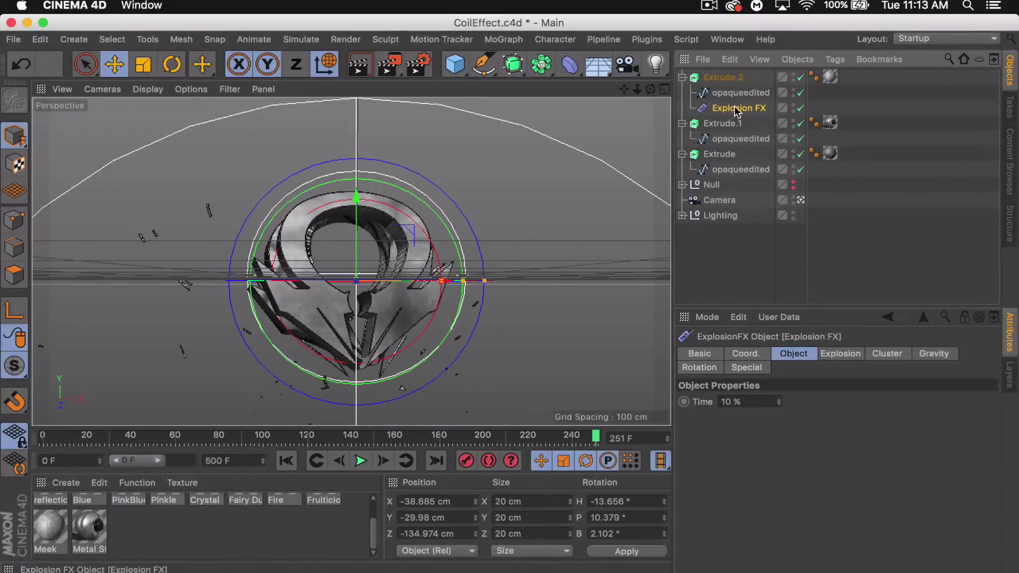
pyautogui.click(843, 355)
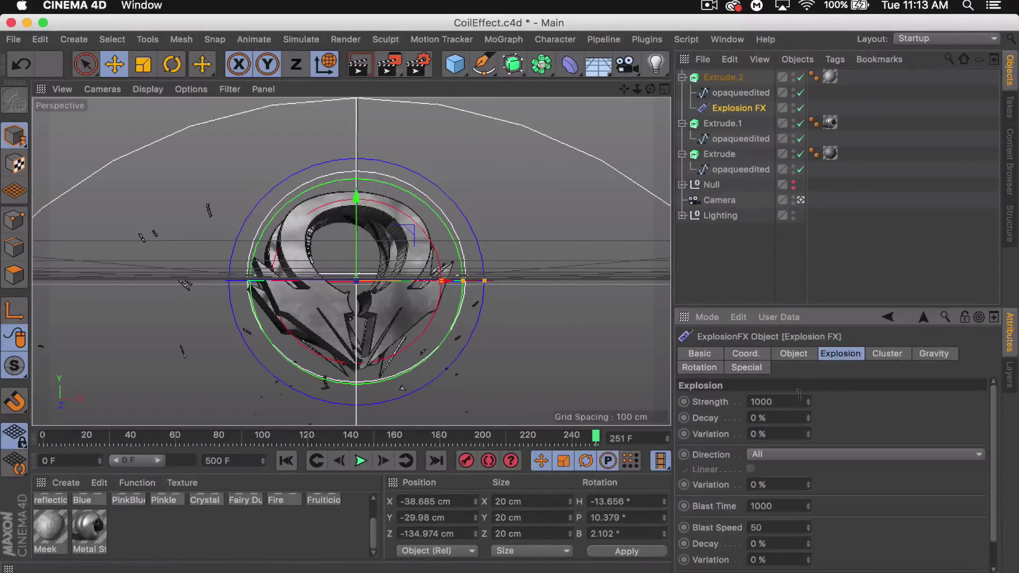
pyautogui.moveTo(809, 401)
pyautogui.mouseDown()
pyautogui.moveTo(748, 401)
pyautogui.moveTo(844, 402)
pyautogui.mouseUp()
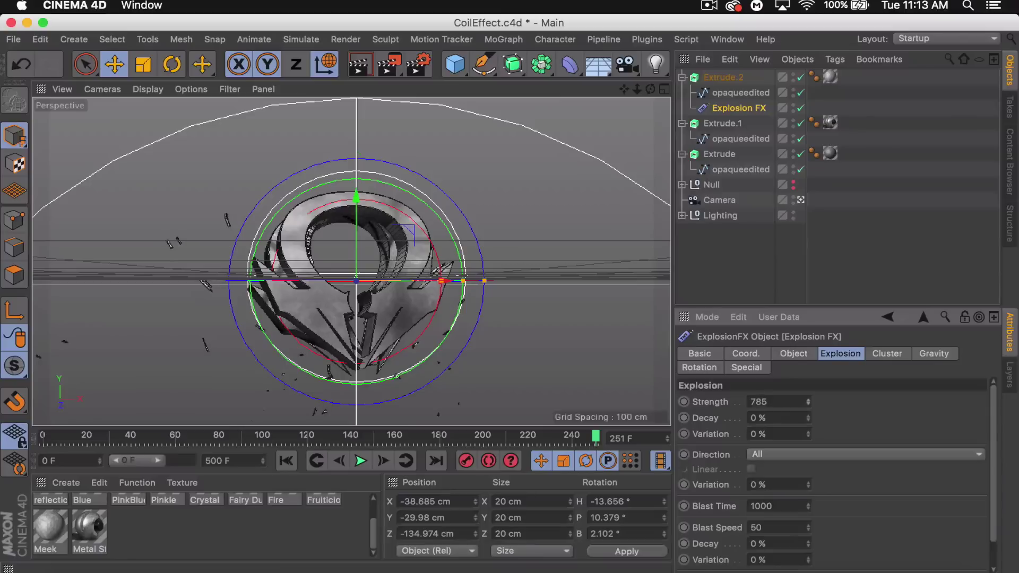
pyautogui.moveTo(484, 280); pyautogui.dragTo(560, 281)
pyautogui.moveTo(463, 280)
pyautogui.mouseDown()
pyautogui.moveTo(496, 282)
pyautogui.moveTo(453, 281)
pyautogui.moveTo(468, 282)
pyautogui.mouseUp()
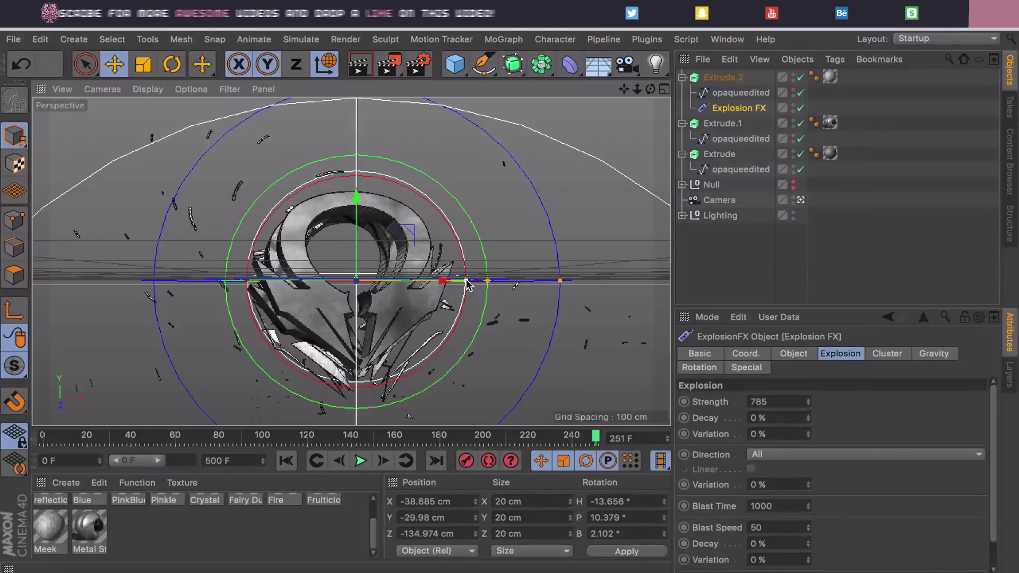
pyautogui.click(779, 271)
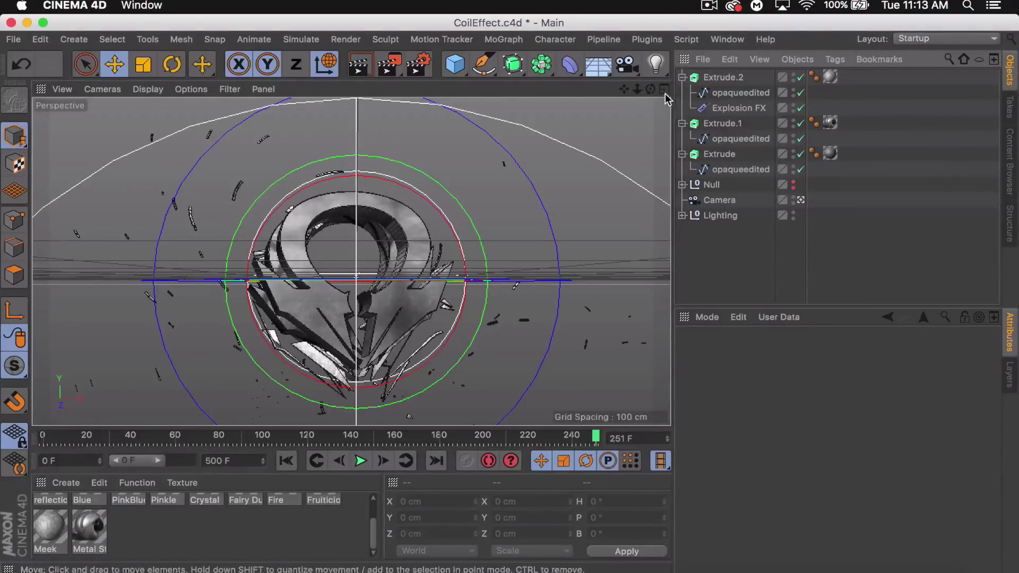
# Step: Collapse the three Extrude objects and maximize the Front viewport
pyautogui.click(682, 77)
pyautogui.click(682, 92)
pyautogui.click(681, 108)
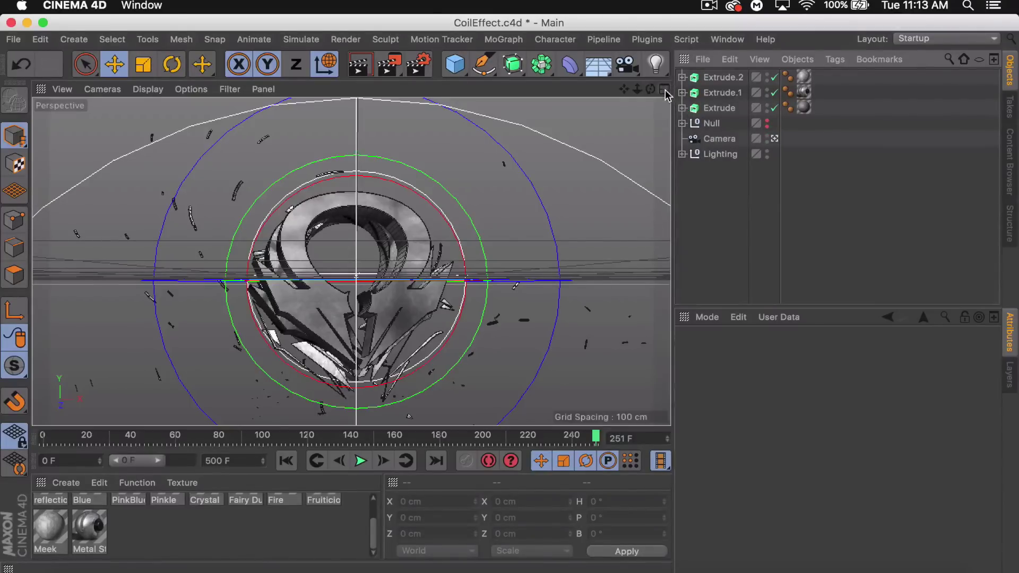
pyautogui.click(664, 90)
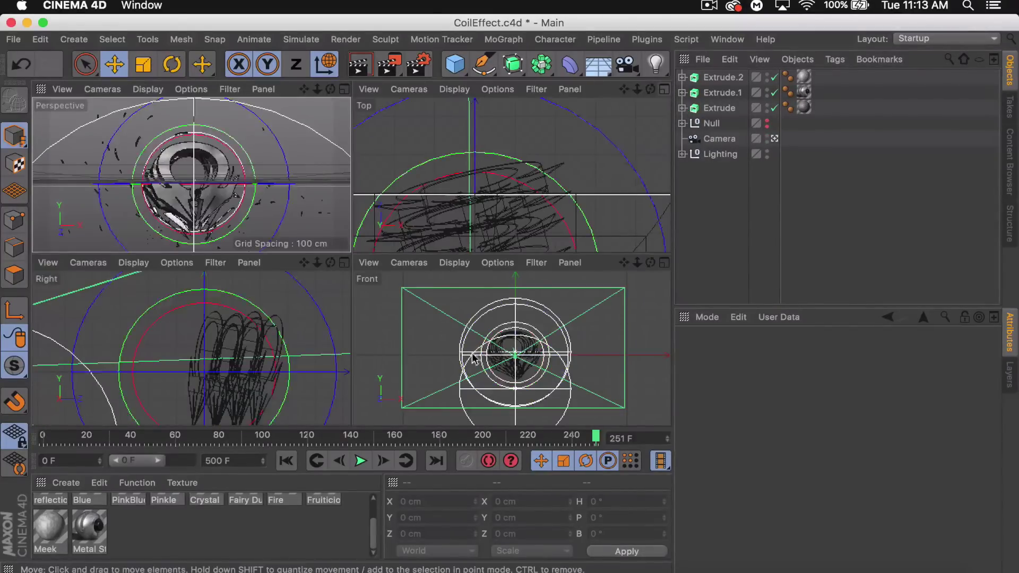
pyautogui.click(664, 264)
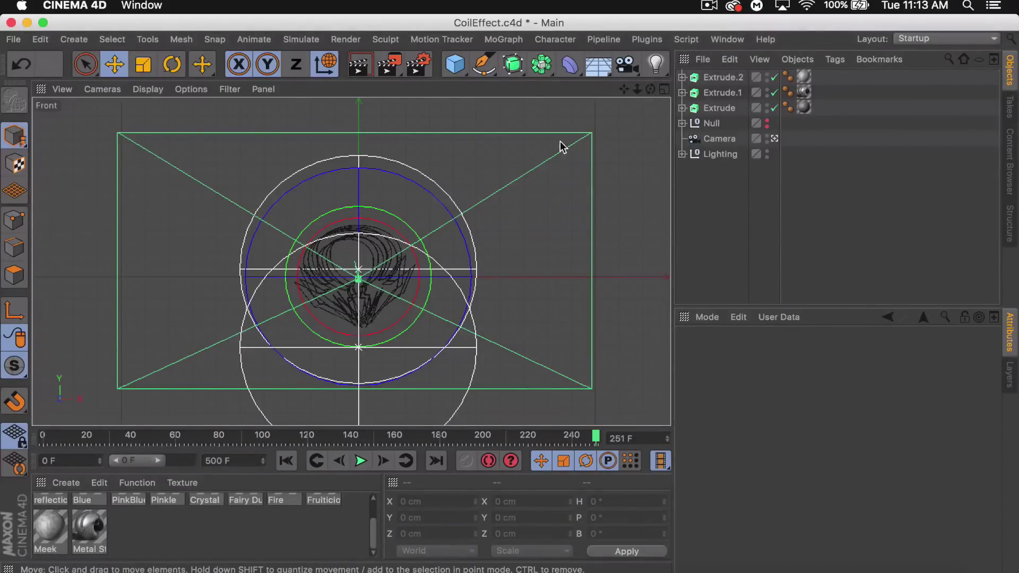
# Step: With the Pen tool, draw a two-point curved Bezier spline, Spline, beside the logo
pyautogui.click(484, 63)
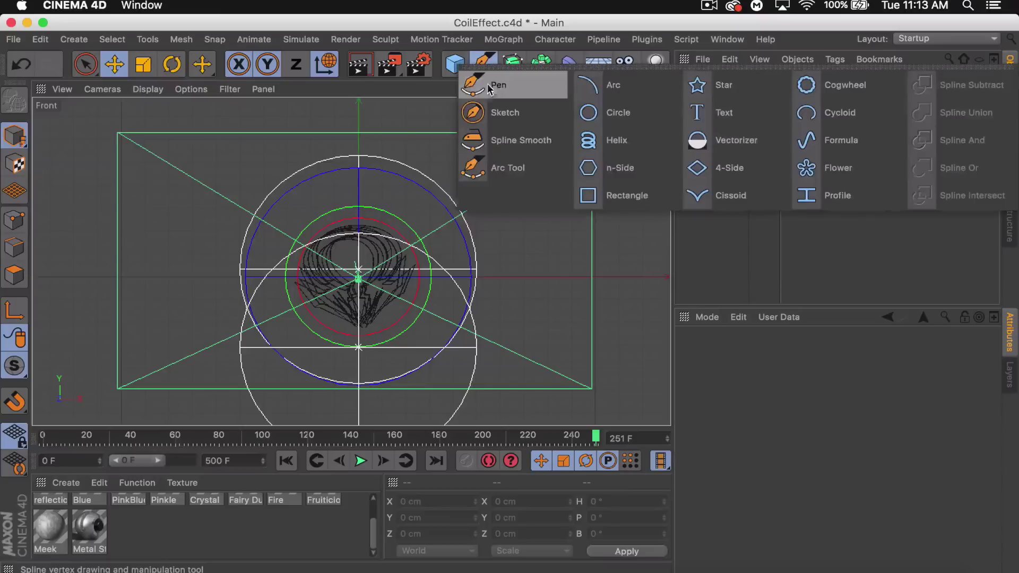
pyautogui.click(498, 86)
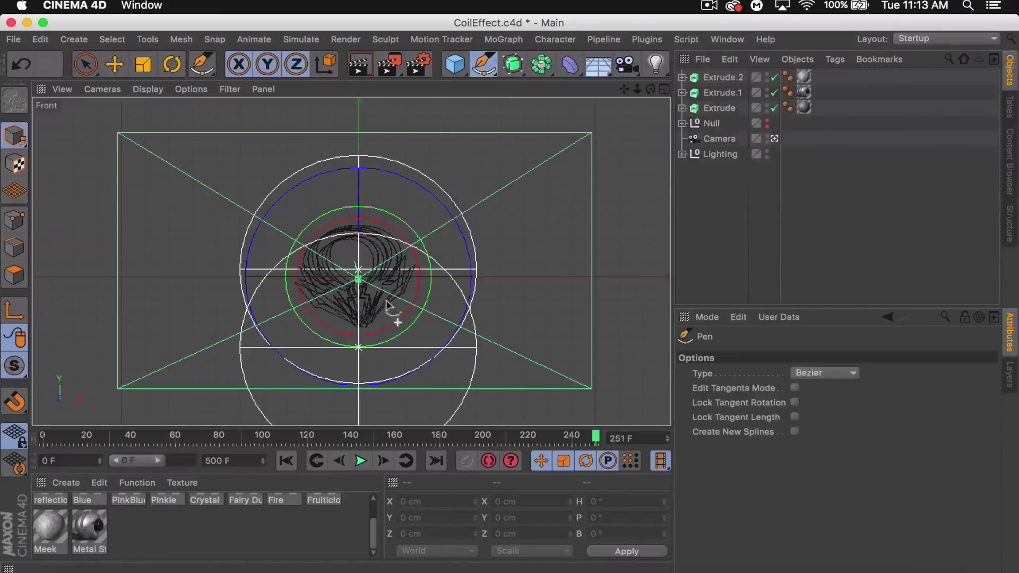
pyautogui.click(378, 247)
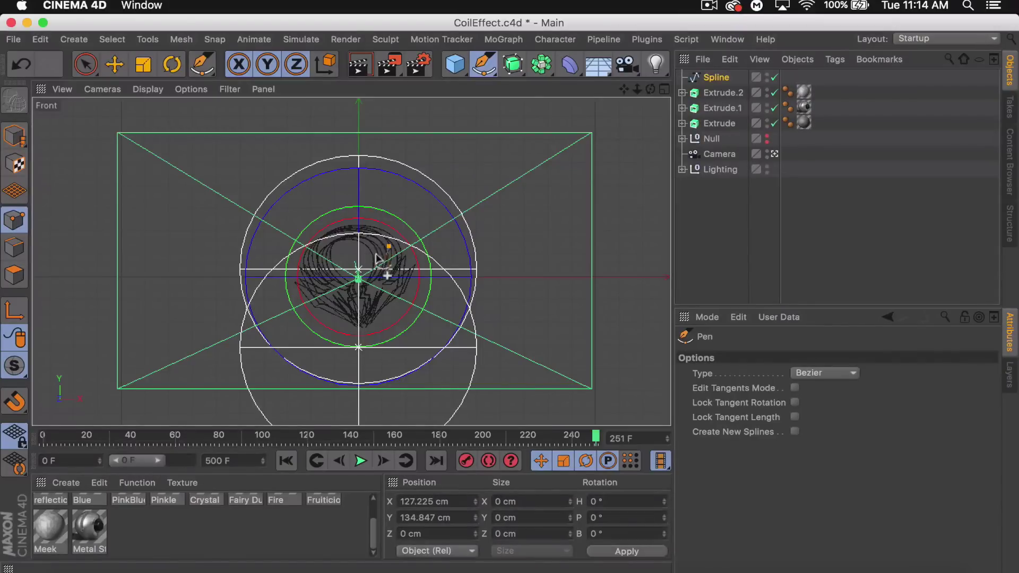
pyautogui.moveTo(517, 207); pyautogui.dragTo(646, 171)
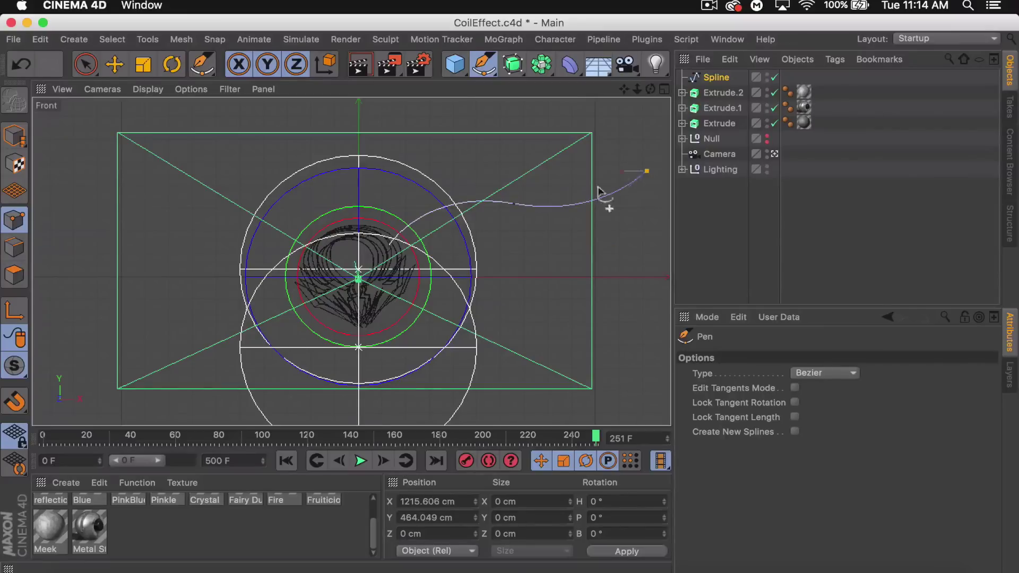
pyautogui.click(749, 230)
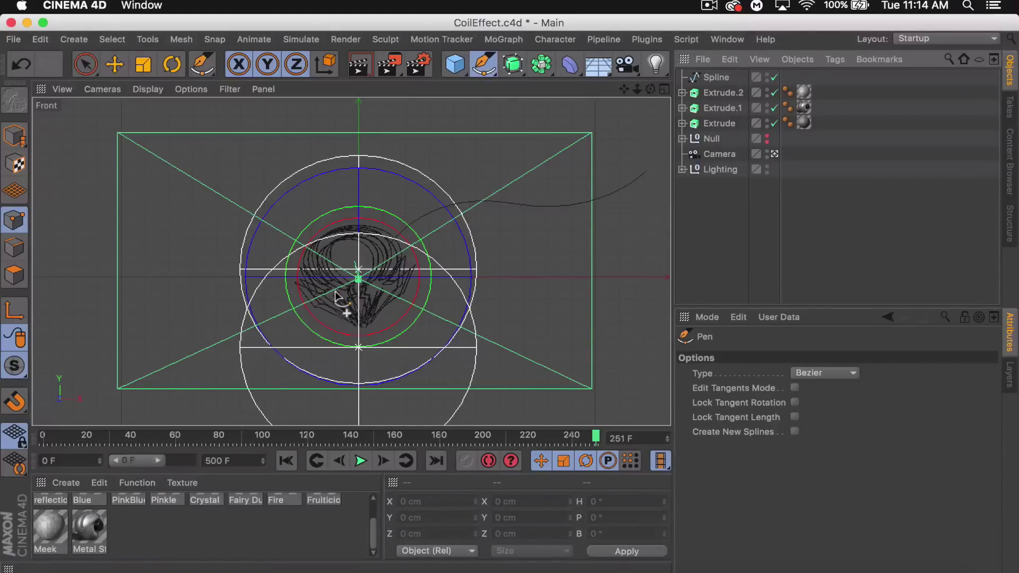
# Step: Draw two more curved two-point splines, Spline.1 below the logo and Spline.2 beside it
pyautogui.moveTo(347, 296); pyautogui.dragTo(251, 333)
pyautogui.moveTo(258, 409); pyautogui.dragTo(224, 415)
pyautogui.click(791, 241)
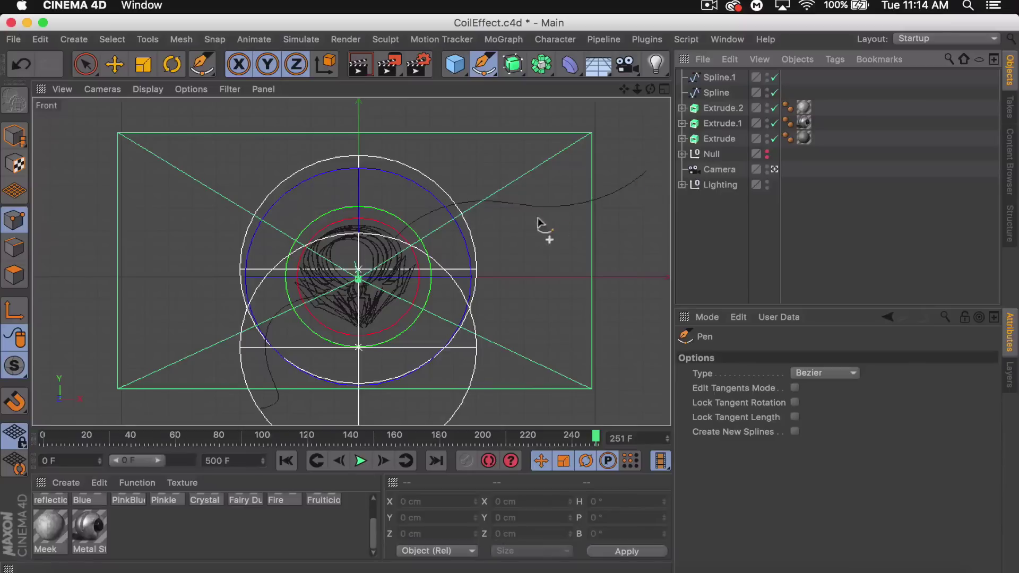
pyautogui.moveTo(331, 233); pyautogui.dragTo(293, 202)
pyautogui.moveTo(242, 125); pyautogui.dragTo(259, 96)
pyautogui.click(743, 257)
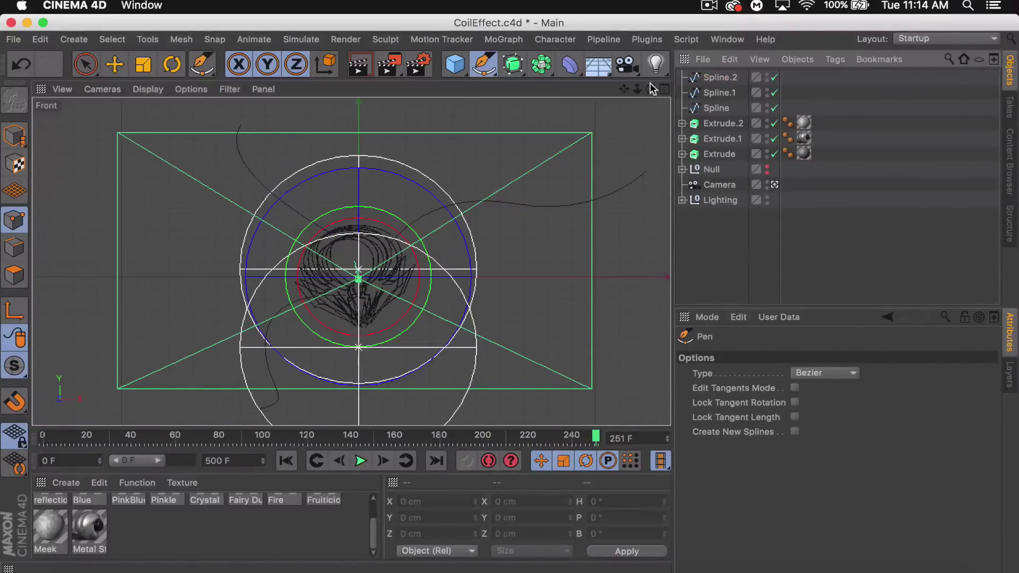
# Step: Maximize the Perspective view, switch to the Move tool, leave the camera view and reframe the logo
pyautogui.middleClick(342, 97)
pyautogui.middleClick(319, 96)
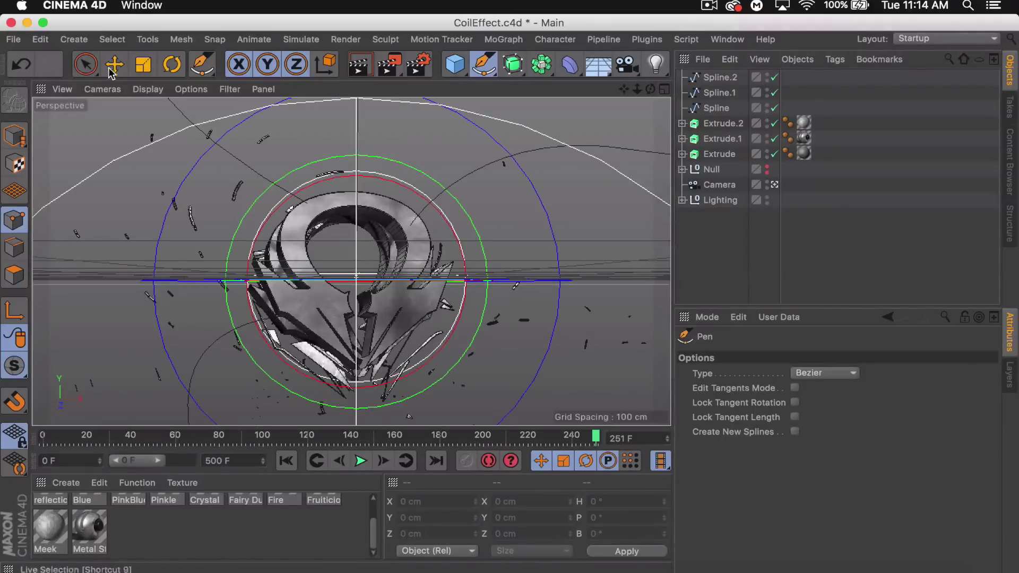
pyautogui.press('e')
pyautogui.click(12, 139)
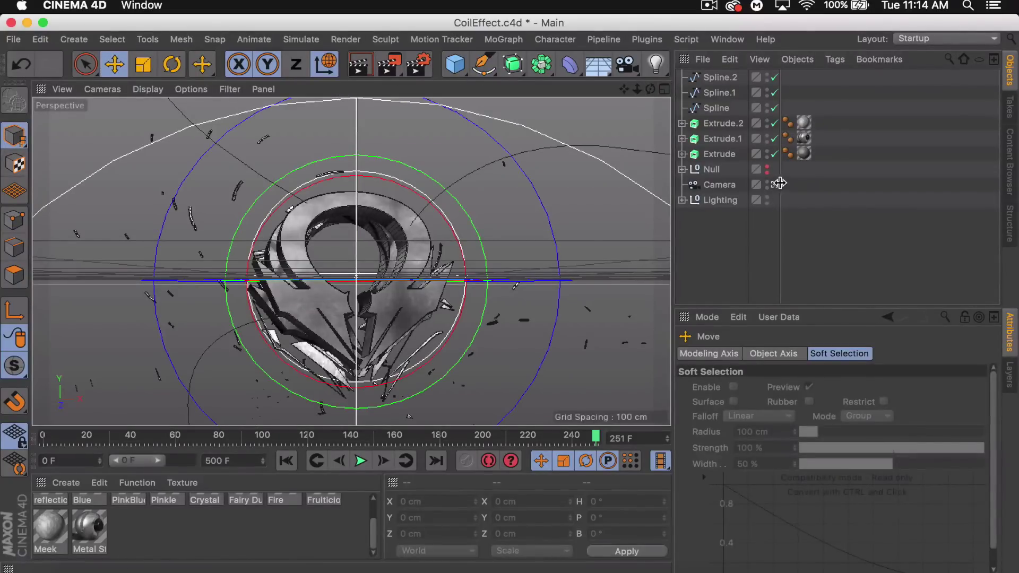
pyautogui.click(775, 184)
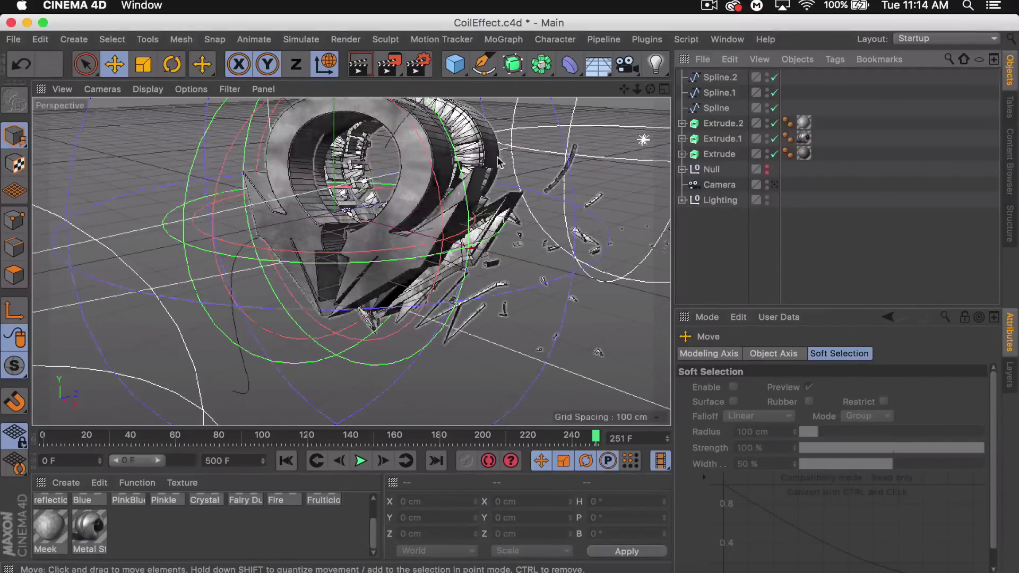
pyautogui.moveTo(620, 88); pyautogui.dragTo(432, 250)
# Step: Move Spline.2 about 38 cm along Z, then view through the scene camera again
pyautogui.click(454, 254)
pyautogui.click(722, 92)
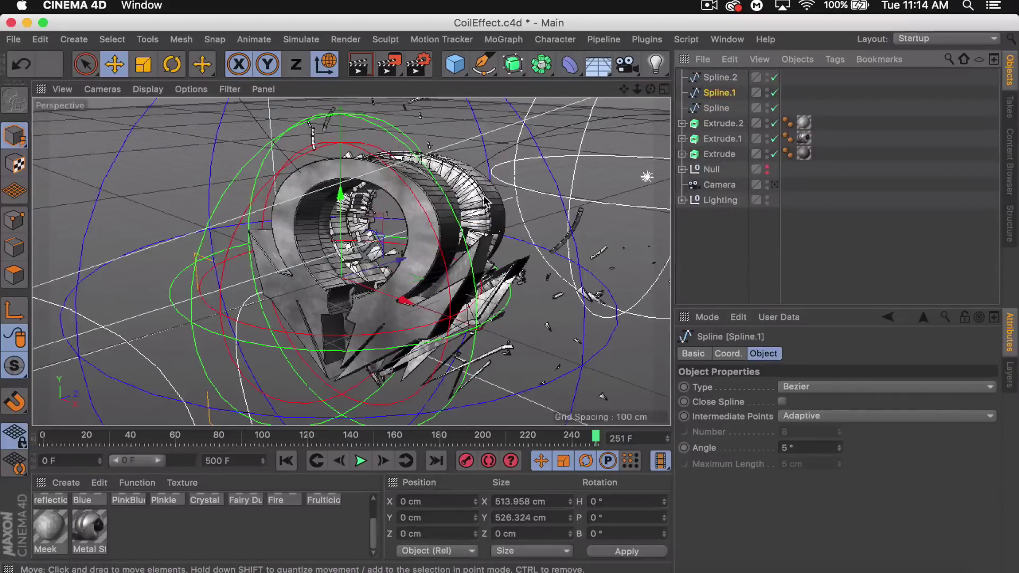
pyautogui.click(722, 77)
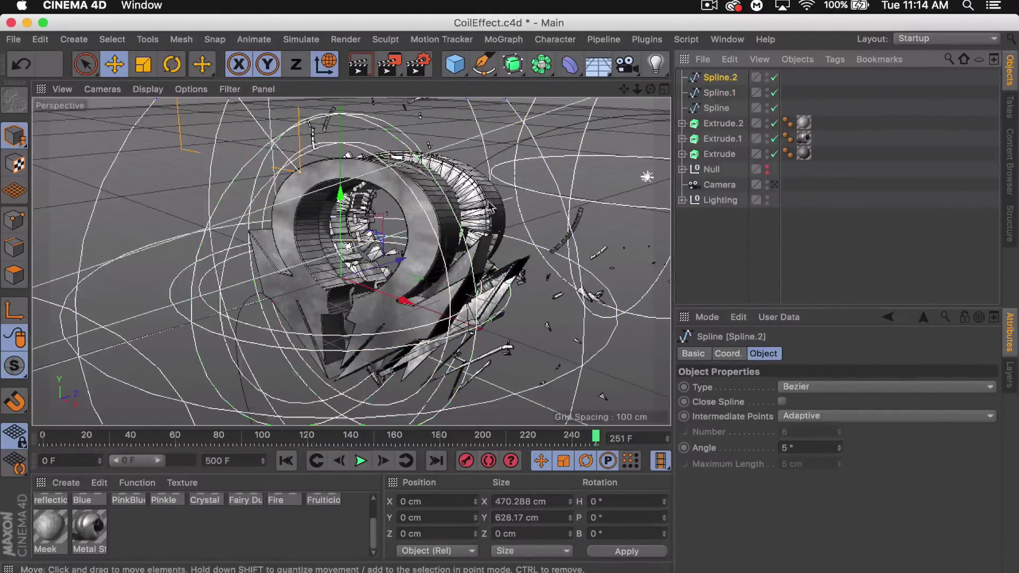
pyautogui.moveTo(399, 260); pyautogui.dragTo(418, 256)
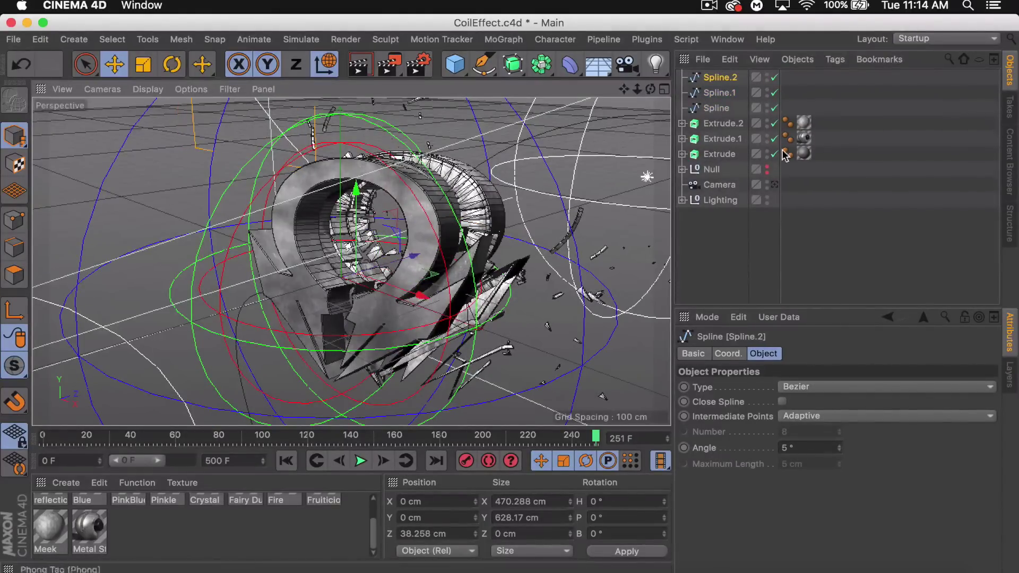
pyautogui.click(774, 185)
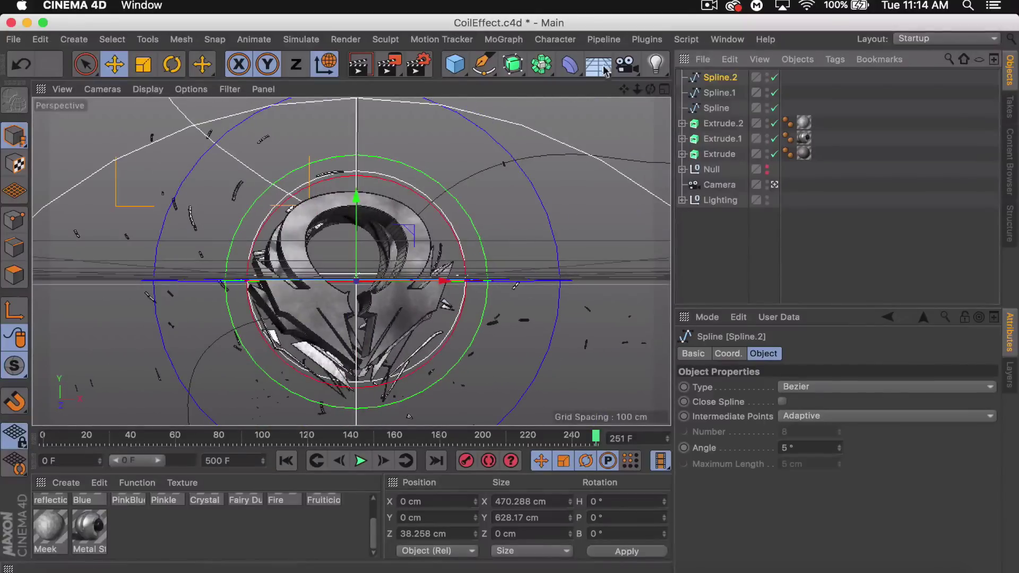
pyautogui.click(647, 40)
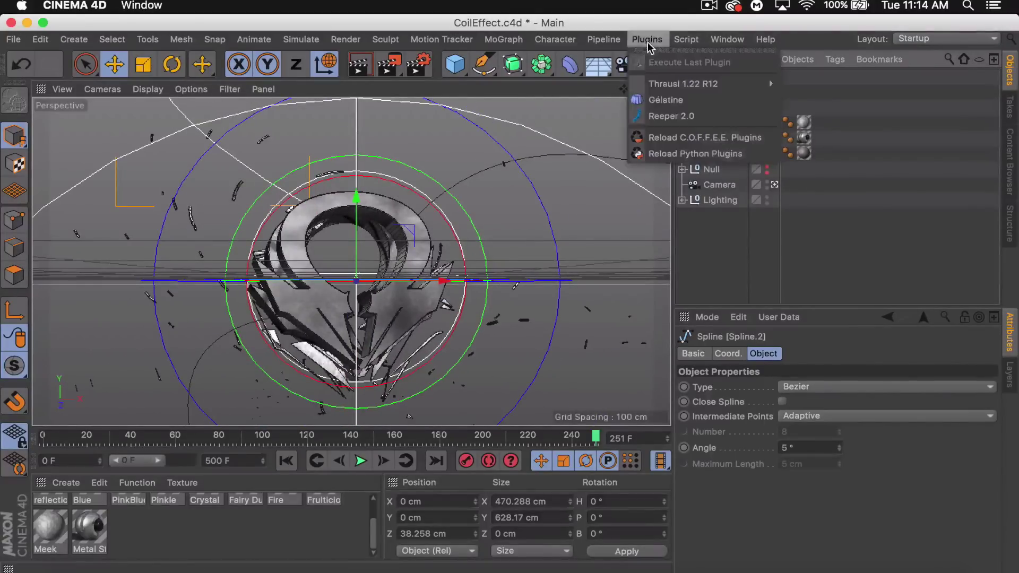
# Step: Add three Reeper 2.0 objects, parent one spline under each, collapse them and select all three
pyautogui.click(678, 114)
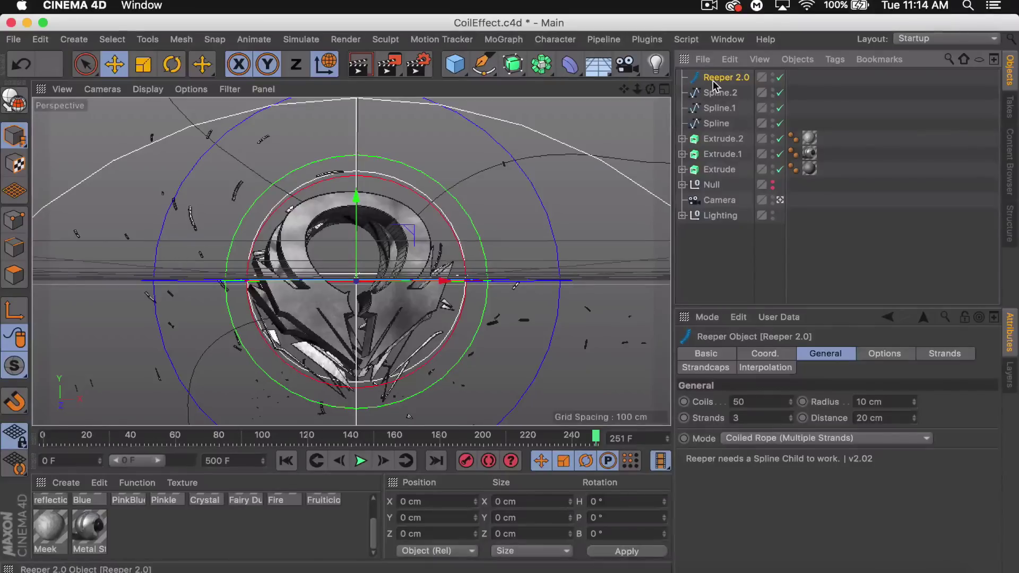
pyautogui.press('super+c')
pyautogui.press('super+v')
pyautogui.press('super+v')
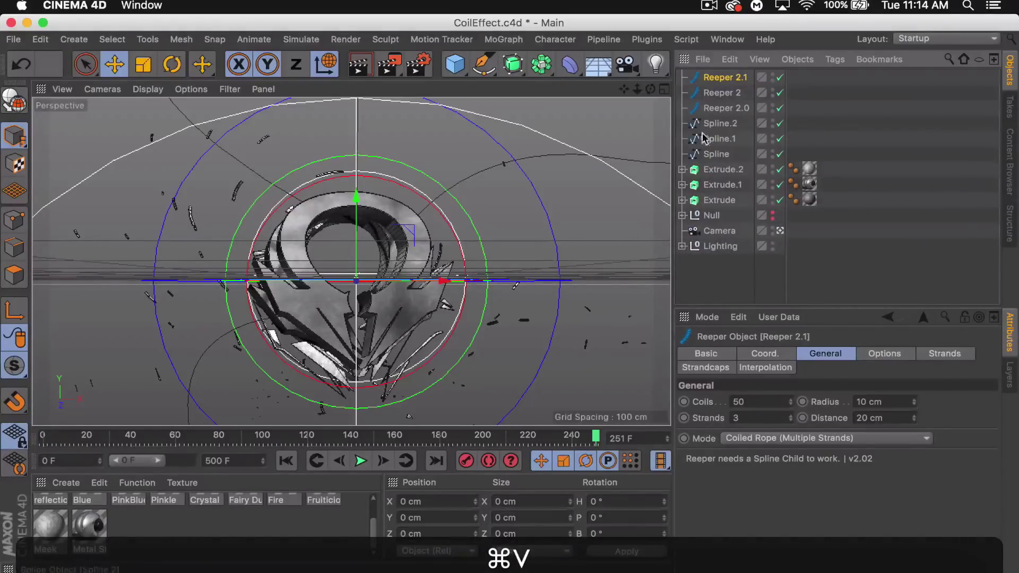
pyautogui.moveTo(715, 110)
pyautogui.mouseDown()
pyautogui.moveTo(720, 137)
pyautogui.moveTo(716, 93)
pyautogui.mouseUp()
pyautogui.moveTo(716, 154); pyautogui.dragTo(716, 80)
pyautogui.click(718, 78)
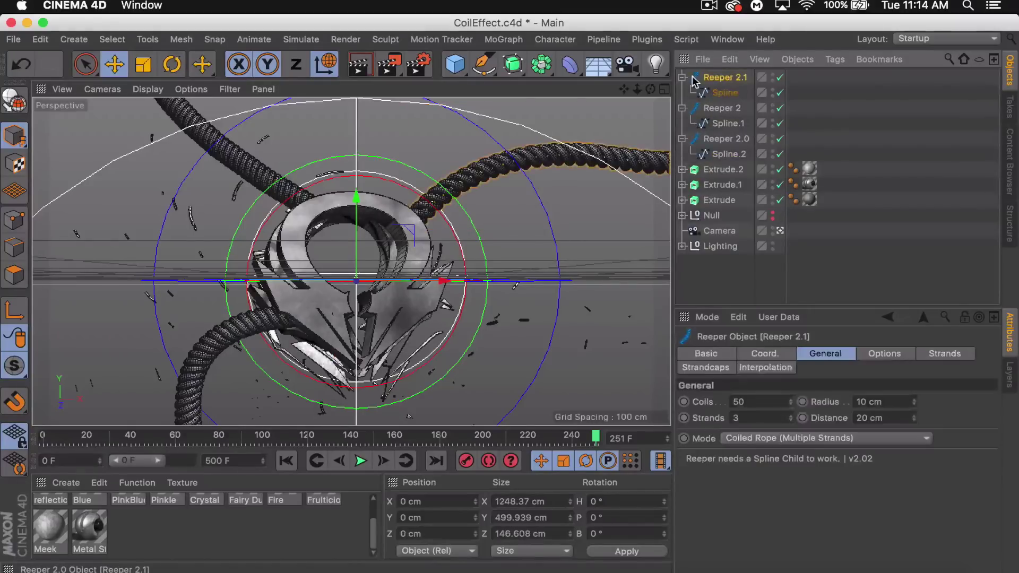
pyautogui.click(683, 77)
pyautogui.click(683, 93)
pyautogui.click(683, 108)
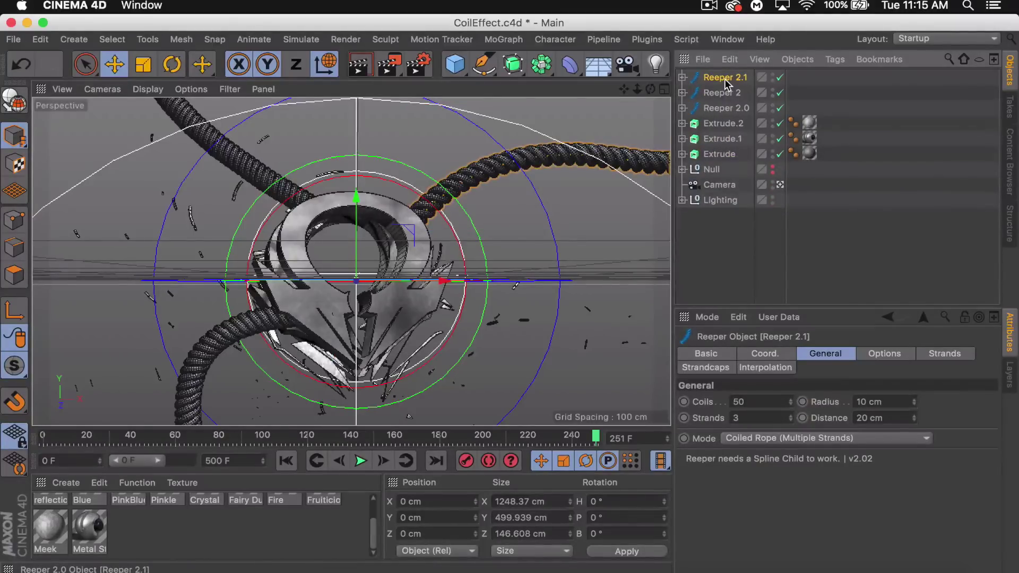
pyautogui.keyDown('shift'); pyautogui.click(720, 106); pyautogui.keyUp('shift')
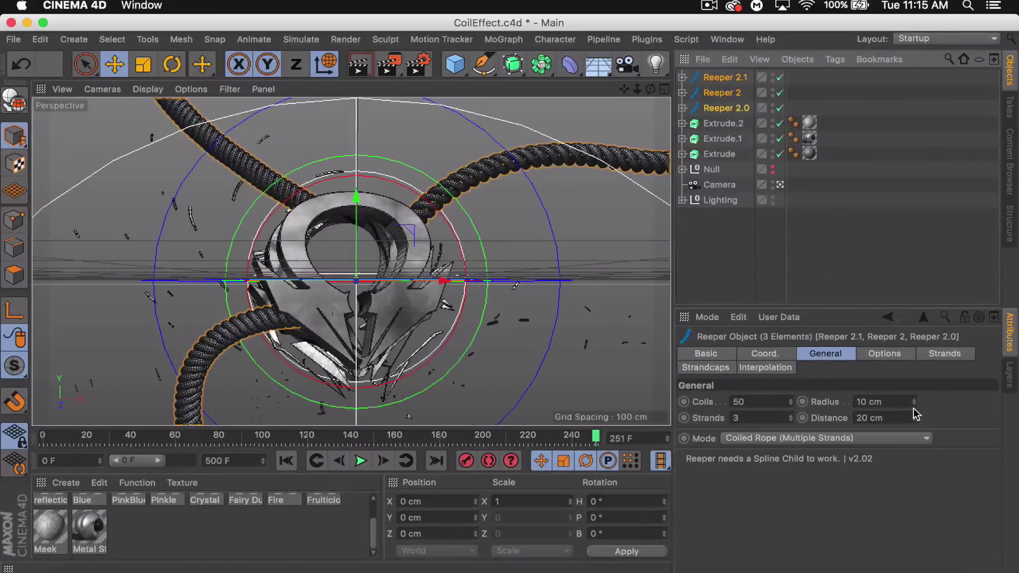
# Step: Set all Reepers to 4 cm radius and 6 coils, then Reeper 2.0 to 5 and Reeper 2 to 4 coils
pyautogui.moveTo(913, 408); pyautogui.dragTo(913, 406)
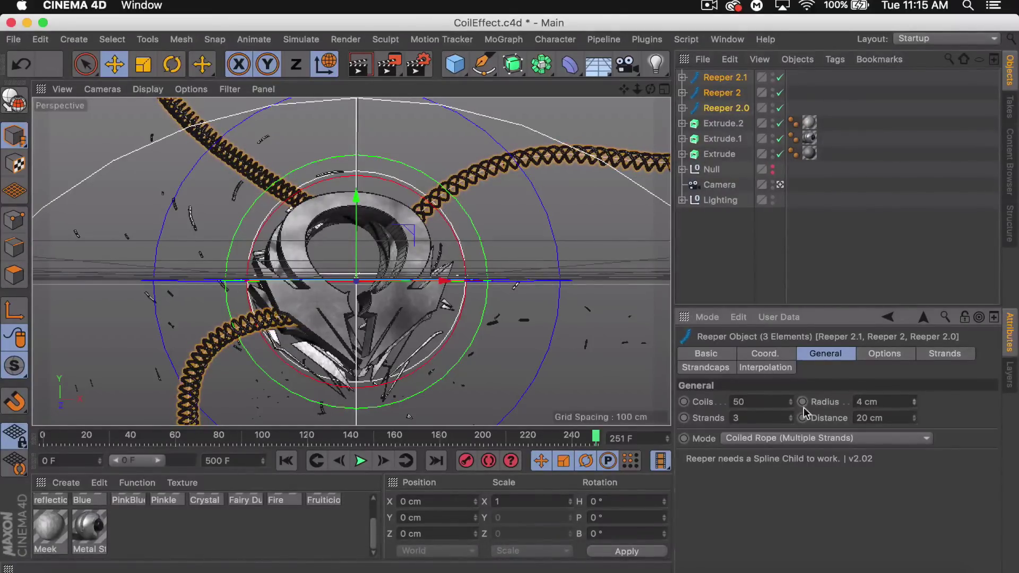
pyautogui.moveTo(791, 405); pyautogui.dragTo(791, 435)
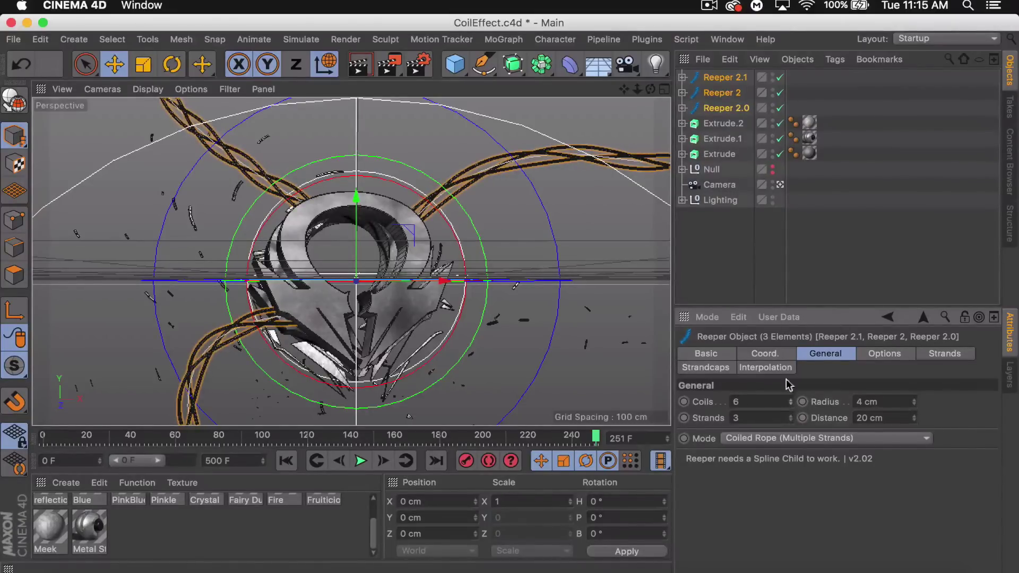
pyautogui.click(733, 110)
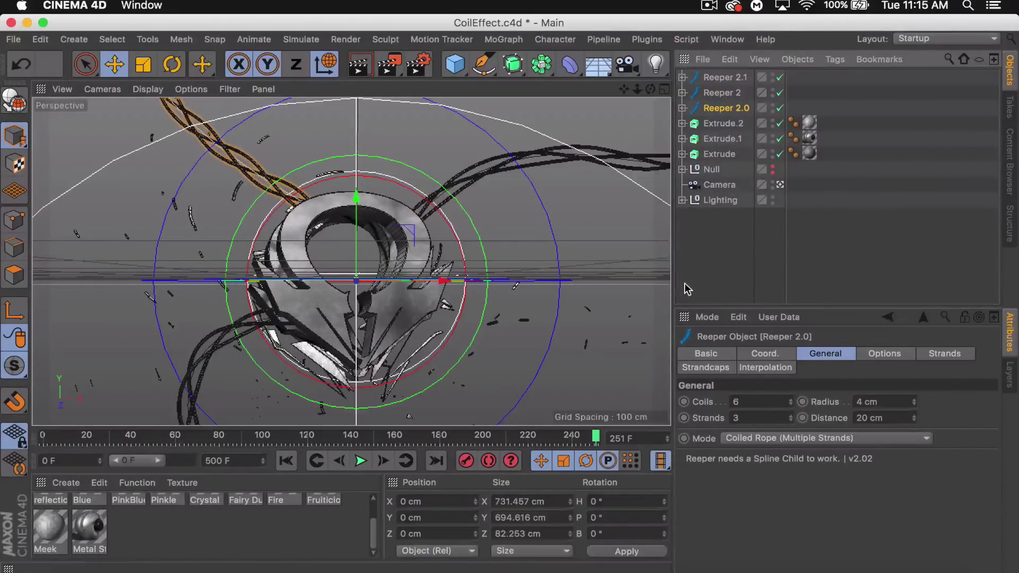
pyautogui.click(791, 405)
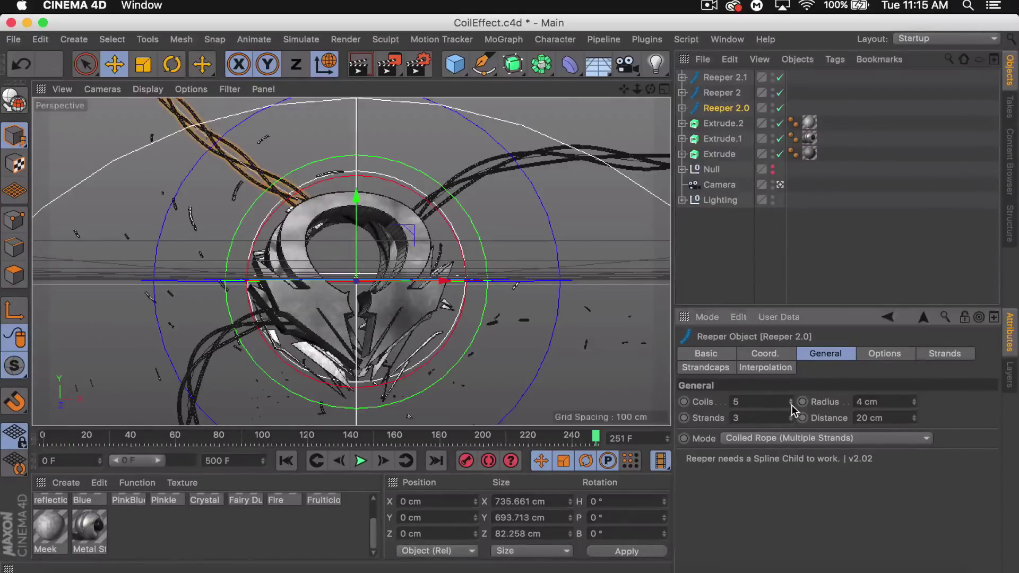
pyautogui.click(726, 93)
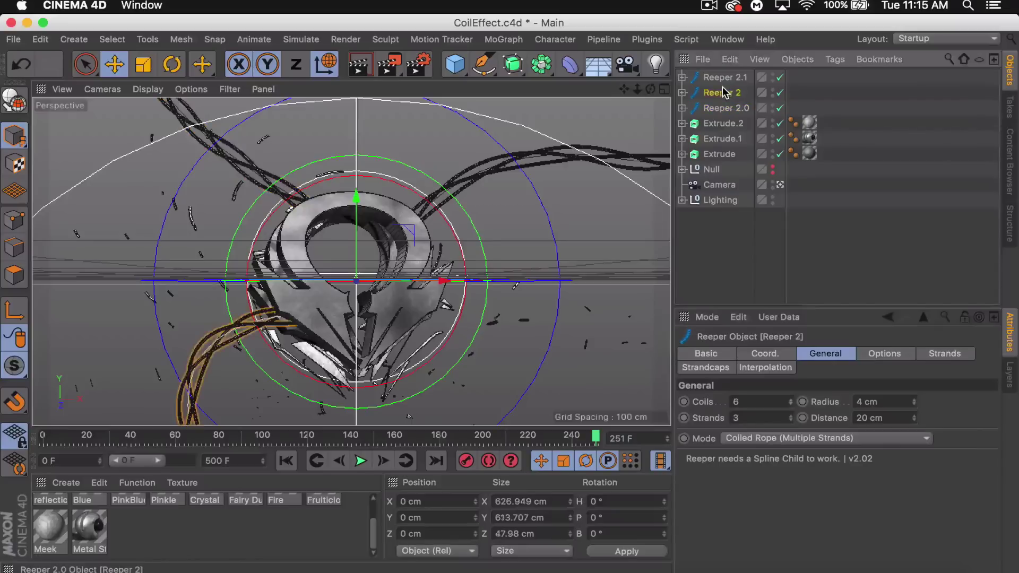
pyautogui.click(790, 404)
pyautogui.click(789, 404)
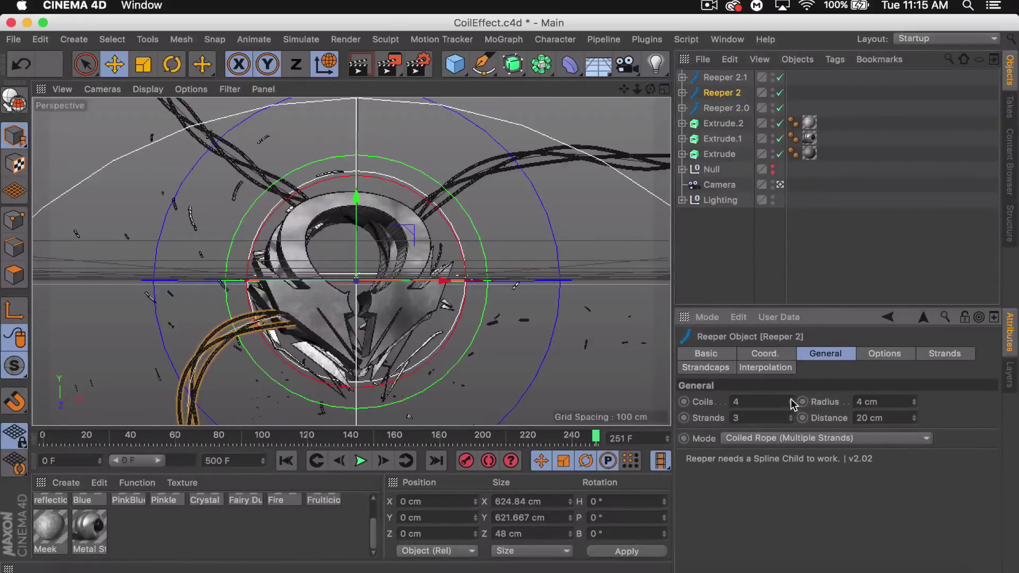
pyautogui.click(849, 249)
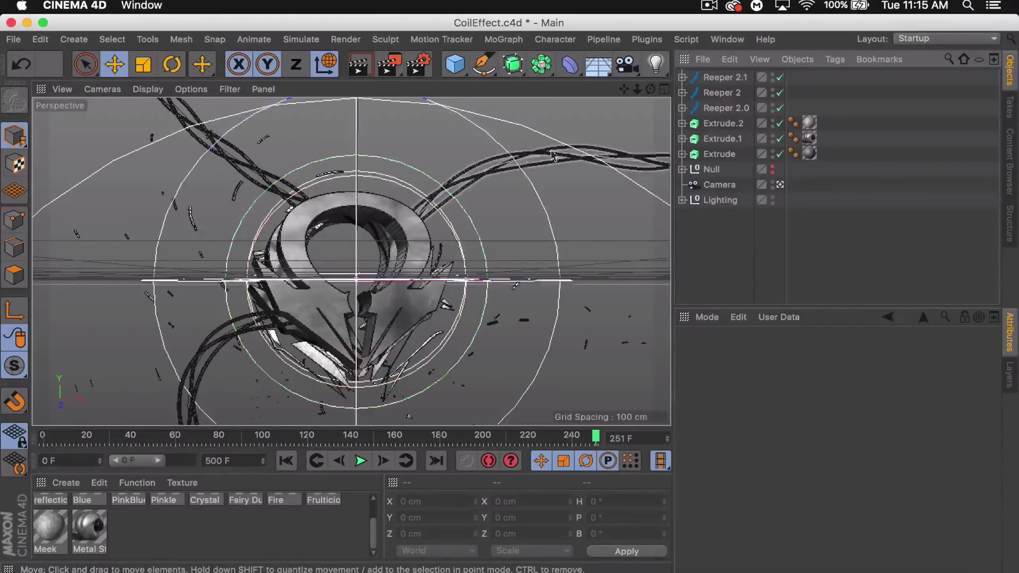
# Step: Shift the Reeper 2.1 rope downward in the view
pyautogui.click(718, 94)
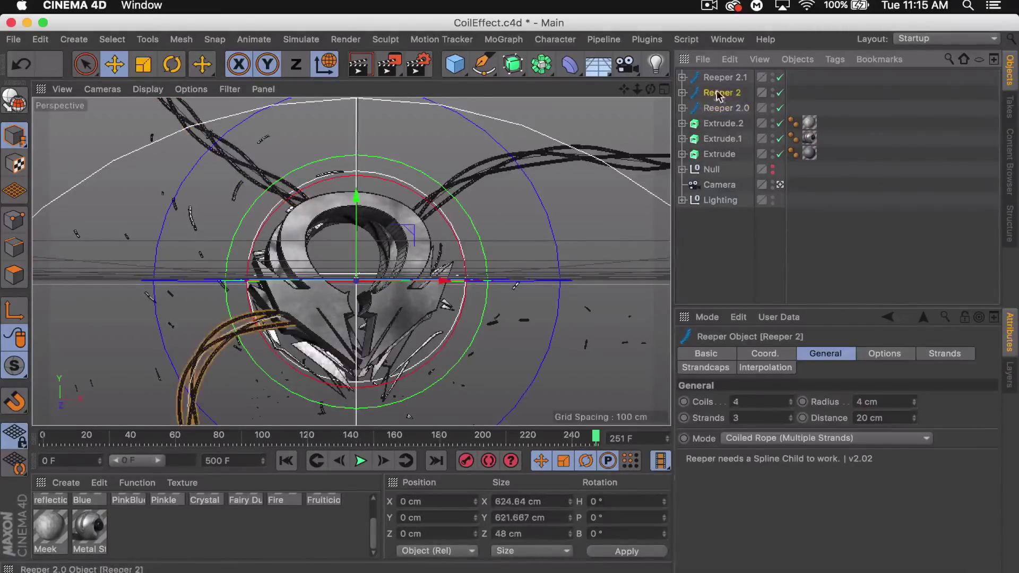
pyautogui.click(557, 178)
pyautogui.moveTo(352, 213); pyautogui.dragTo(347, 256)
pyautogui.click(746, 274)
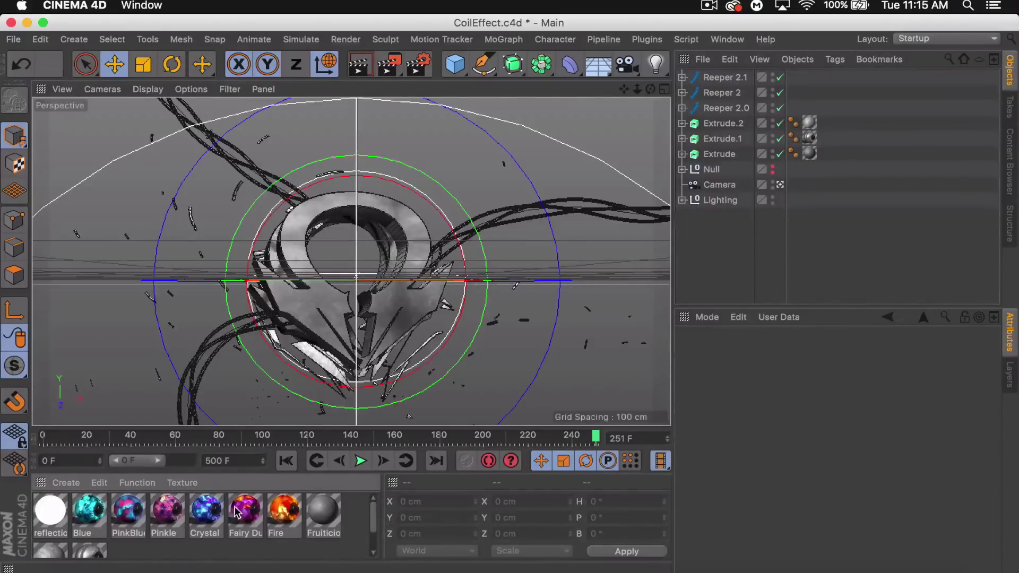
# Step: Apply Crystal to Reeper 2.0 with Cubic seamless projection, and copy the tag to Reeper 2 and 2.1
pyautogui.moveTo(237, 512); pyautogui.dragTo(711, 107)
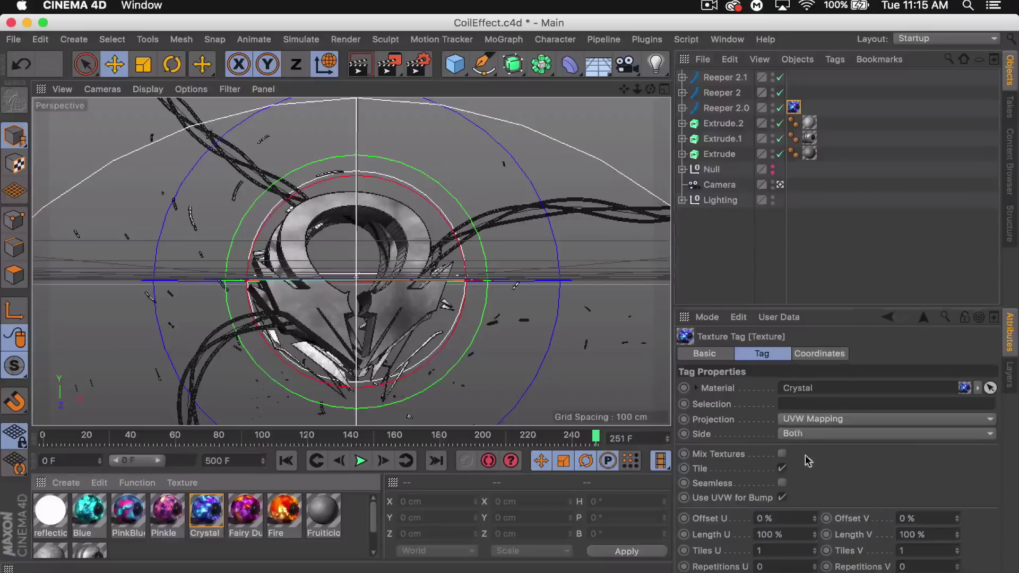
pyautogui.click(806, 418)
pyautogui.click(807, 482)
pyautogui.click(782, 483)
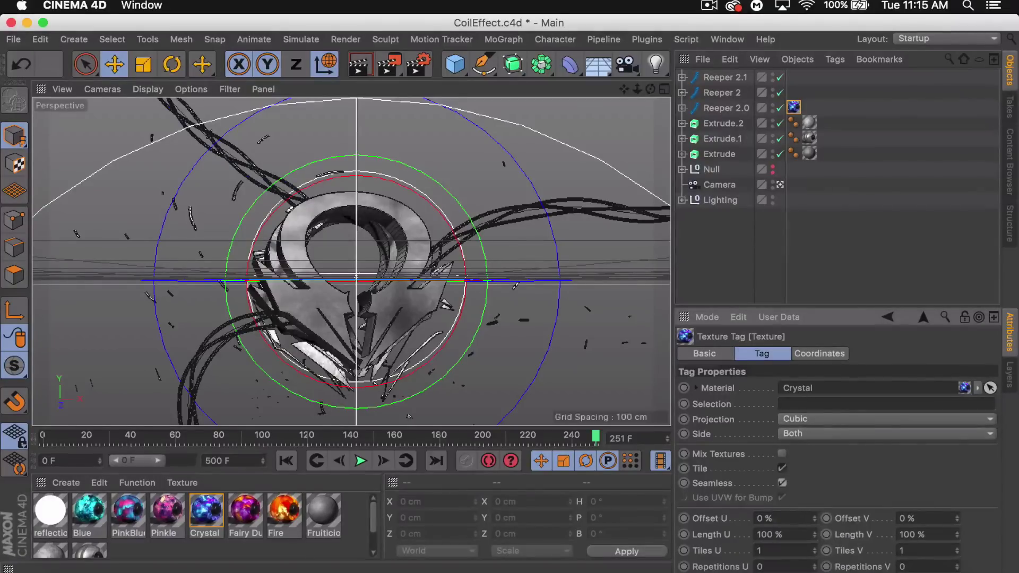
pyautogui.keyDown('super'); pyautogui.moveTo(793, 107); pyautogui.dragTo(790, 95); pyautogui.keyUp('super')
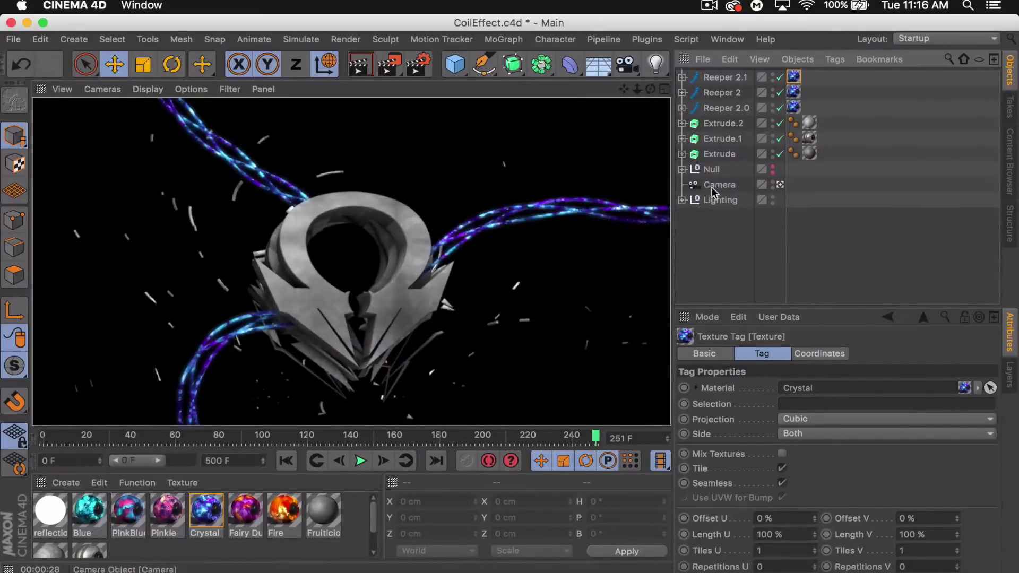
pyautogui.click(544, 68)
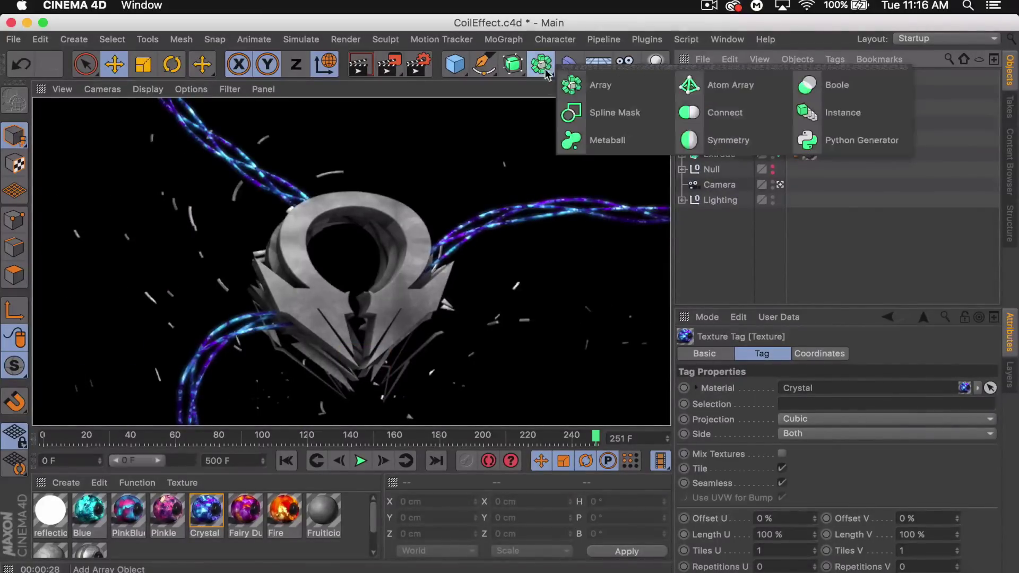
# Step: Add an Atom Array and place a duplicate of the logo extrusion, Extrude.3, inside it
pyautogui.click(720, 87)
pyautogui.click(719, 170)
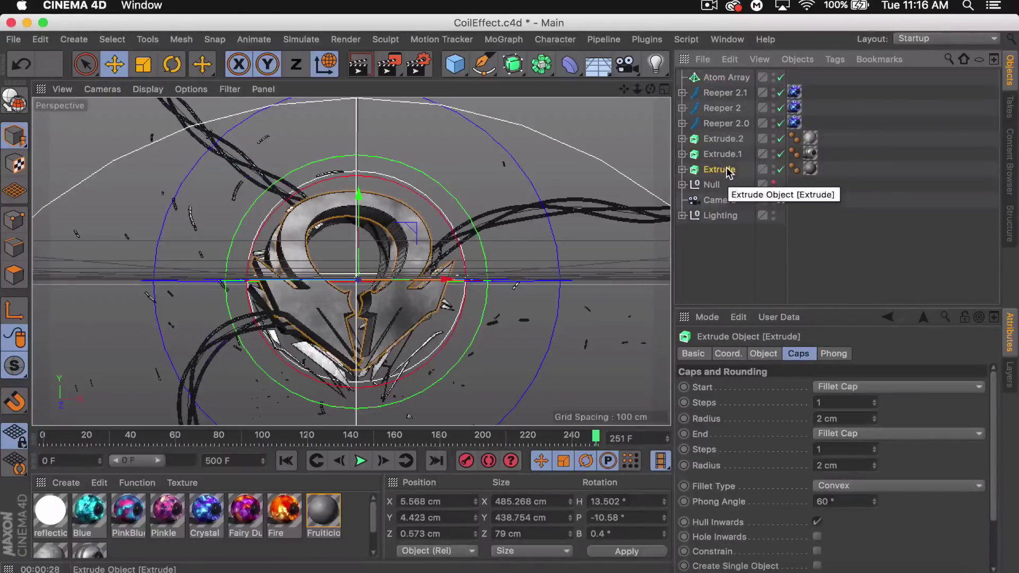
pyautogui.press('super+c')
pyautogui.press('super+v')
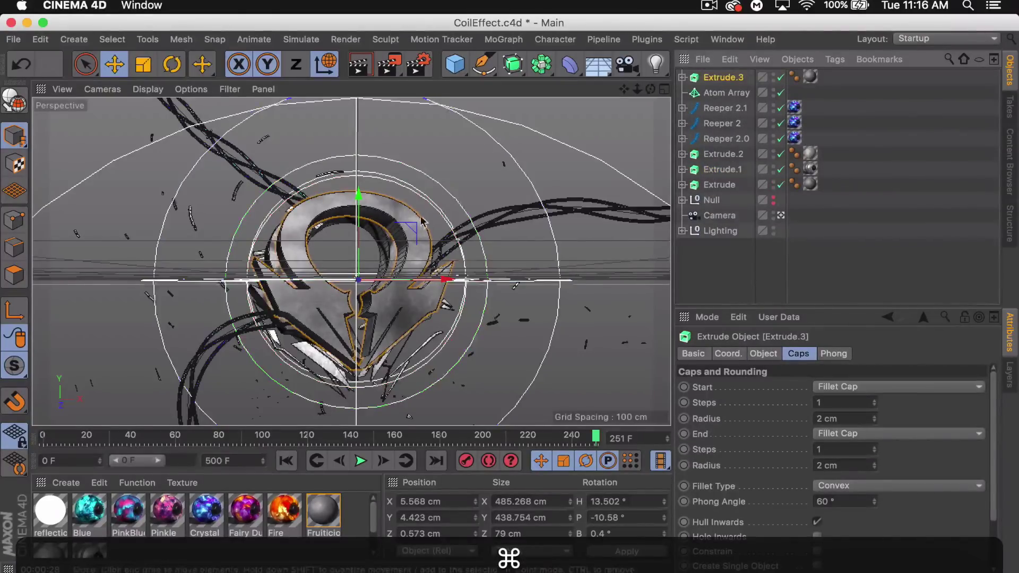
pyautogui.moveTo(721, 82); pyautogui.dragTo(722, 87)
# Step: Set the Atom Array radii to 1.2 cm and apply the Crystal material to it
pyautogui.click(721, 77)
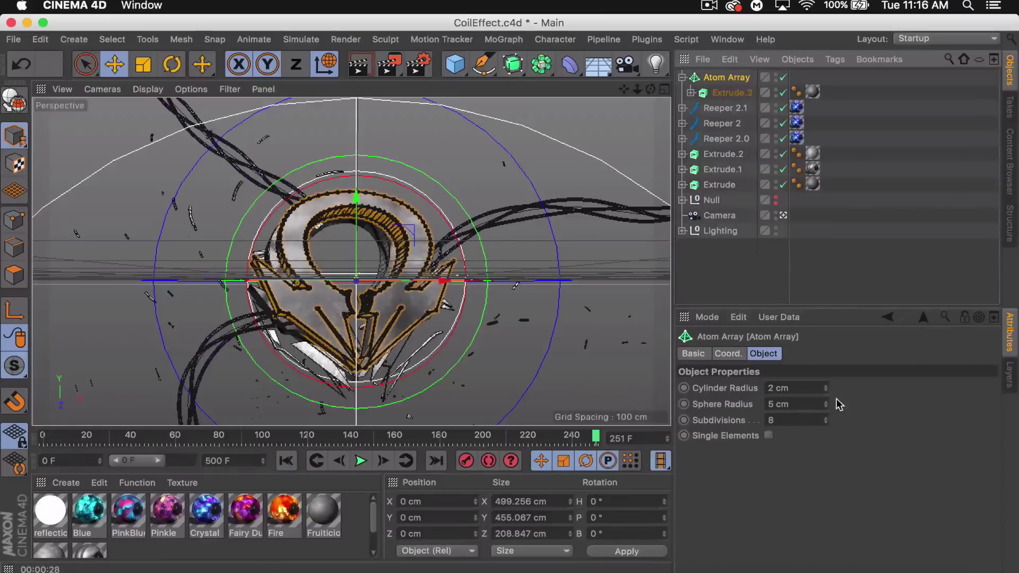
pyautogui.click(798, 403)
pyautogui.write('1.2')
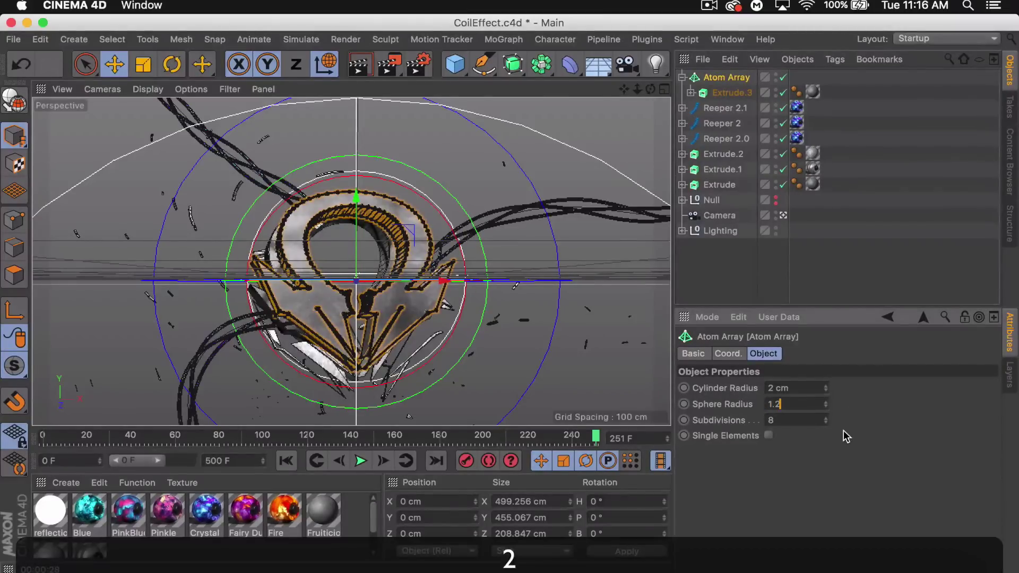
pyautogui.press('Return')
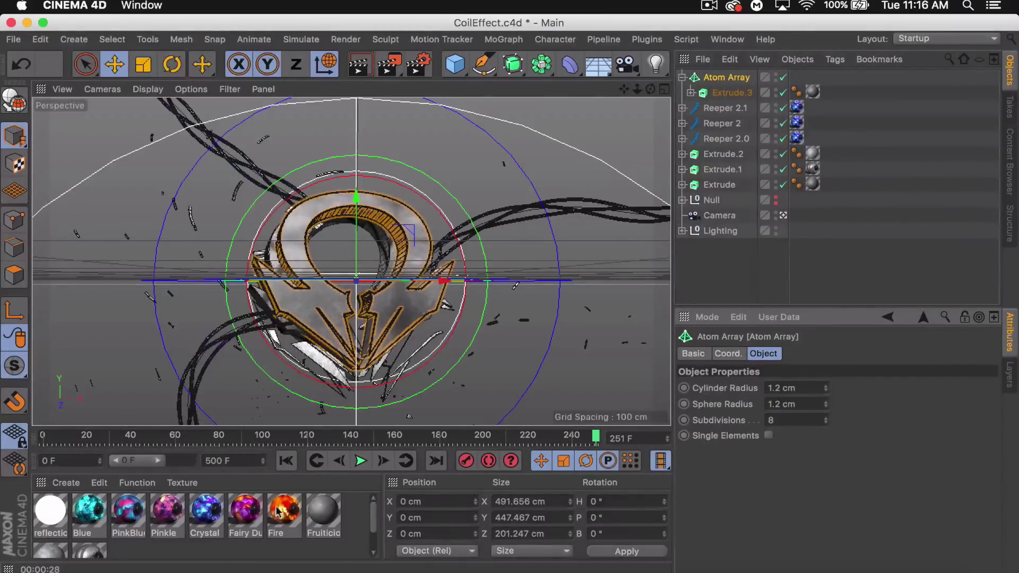
pyautogui.moveTo(760, 153); pyautogui.dragTo(738, 78)
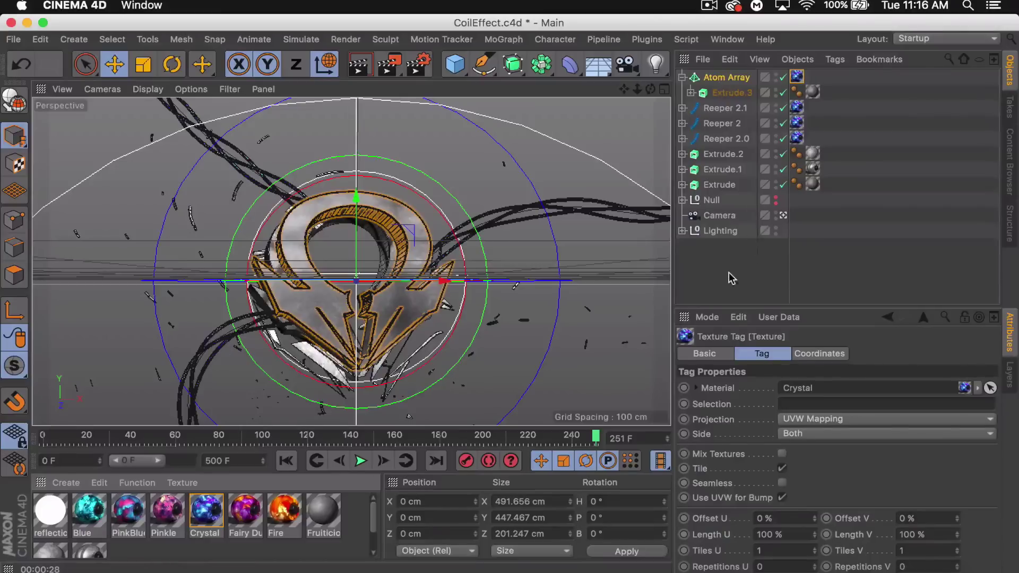
# Step: Duplicate the Atom Array and push Atom Array.1 to Z 56.666 cm
pyautogui.click(723, 79)
pyautogui.press('super+v')
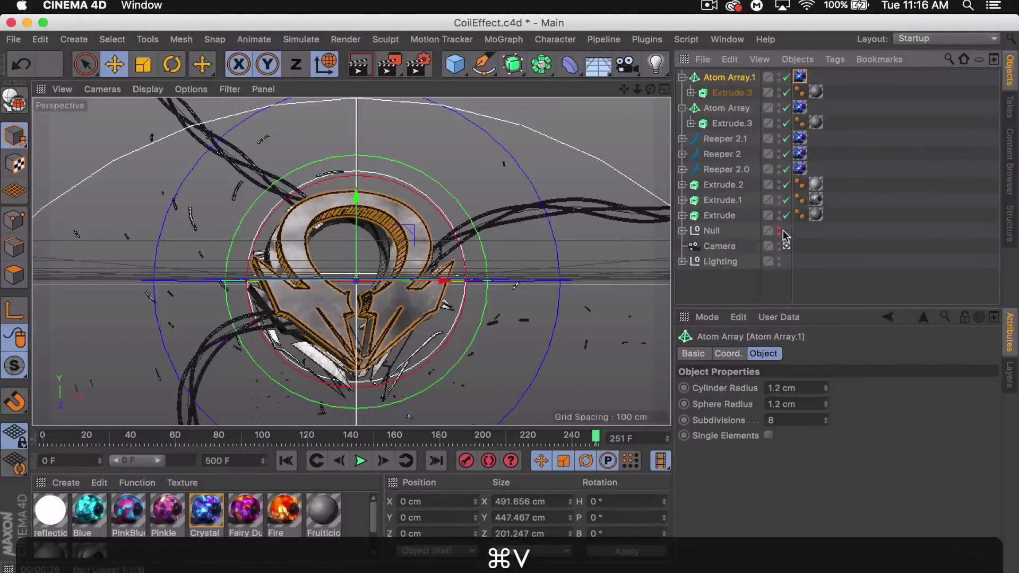
pyautogui.click(783, 247)
pyautogui.click(784, 246)
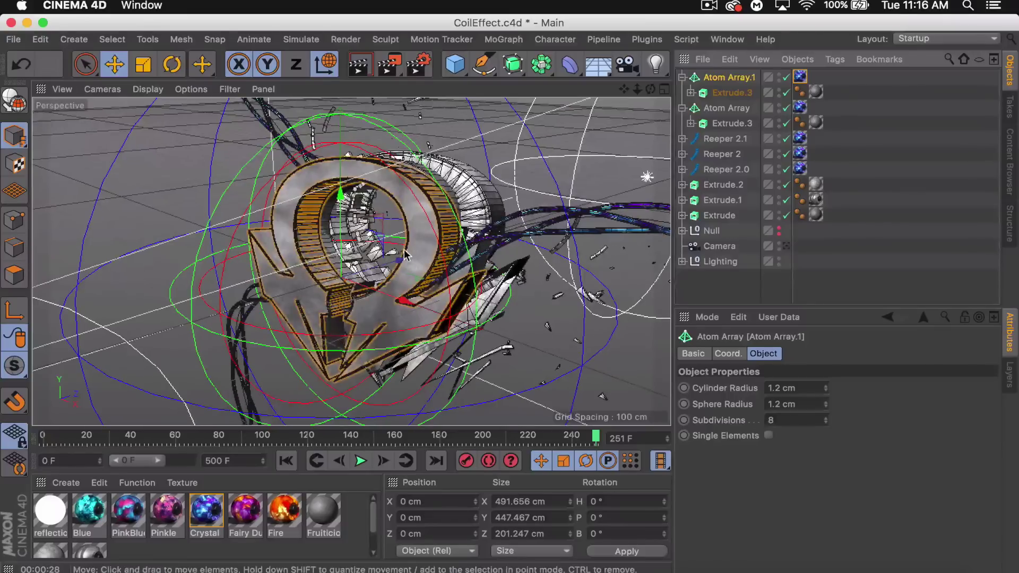
pyautogui.moveTo(404, 249); pyautogui.dragTo(420, 257)
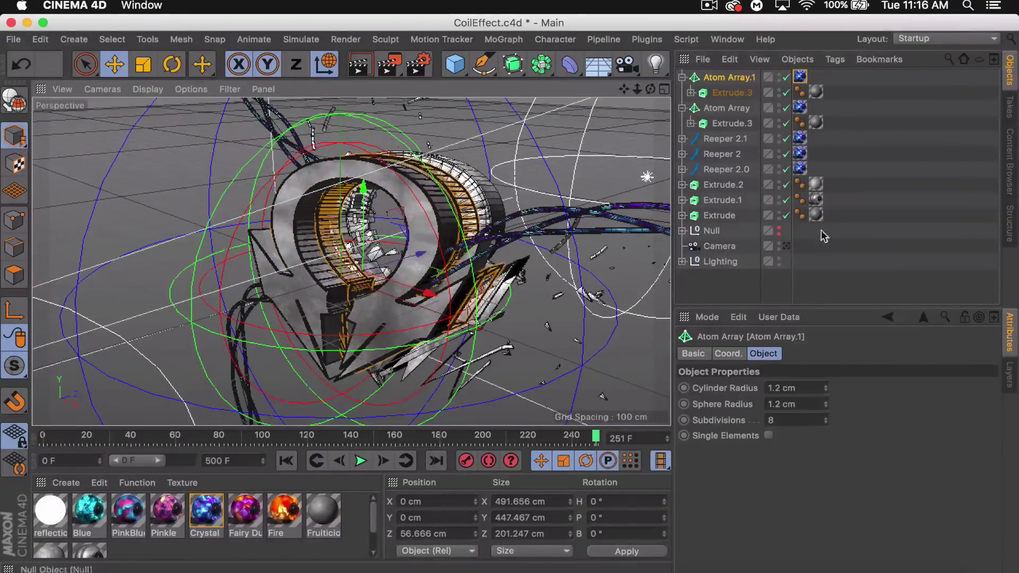
pyautogui.click(784, 246)
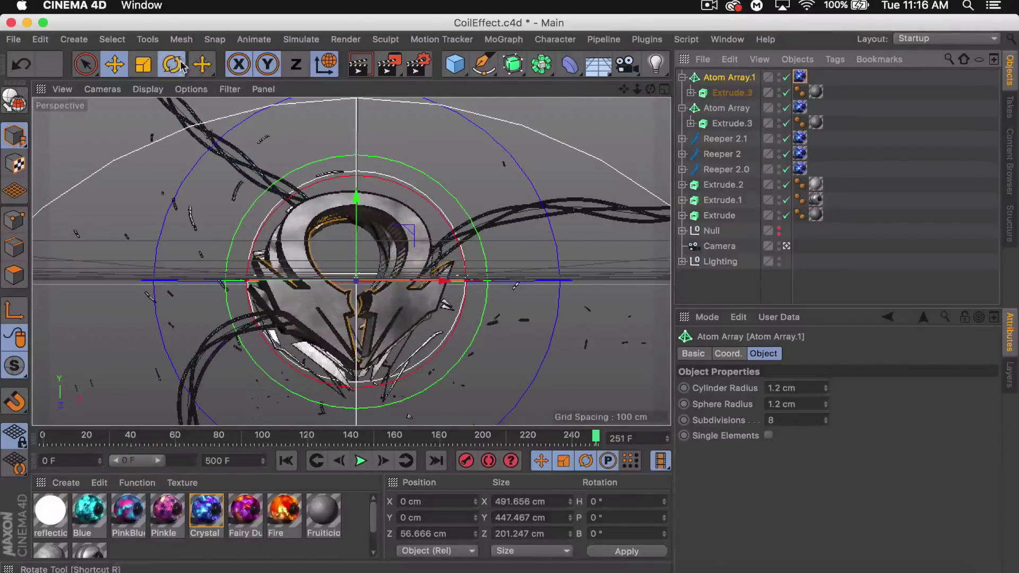
# Step: Rotate Atom Array.1 to H −3.219°, P −10.14°, B 3°, undoing an accidental upward move
pyautogui.click(172, 64)
pyautogui.moveTo(353, 286); pyautogui.dragTo(338, 291)
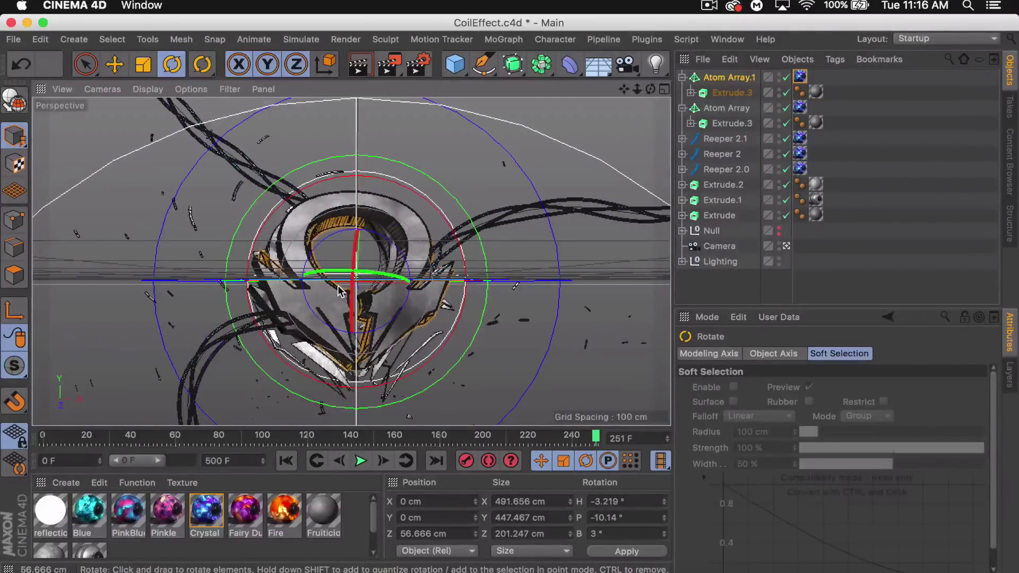
pyautogui.click(458, 106)
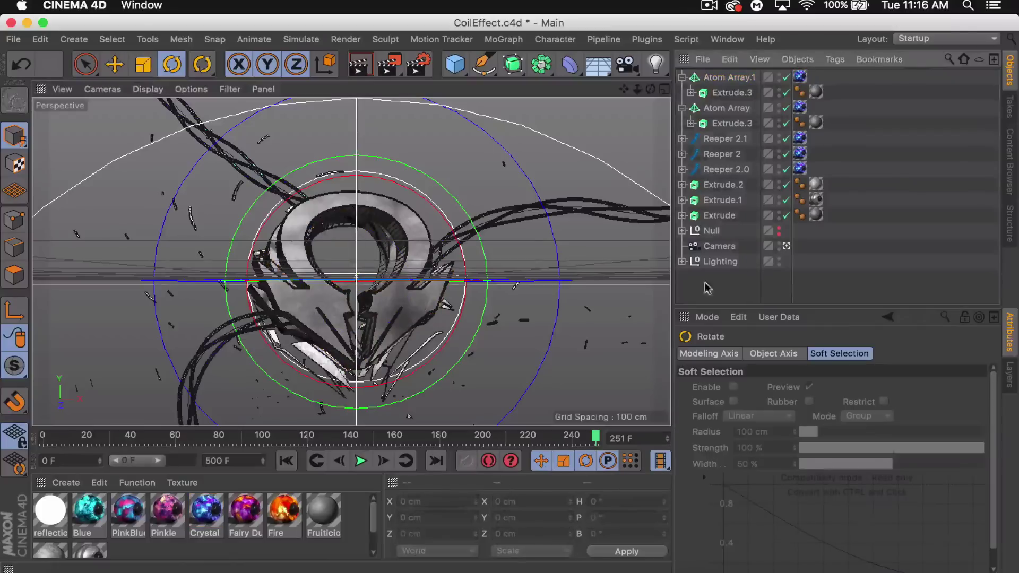
pyautogui.click(735, 78)
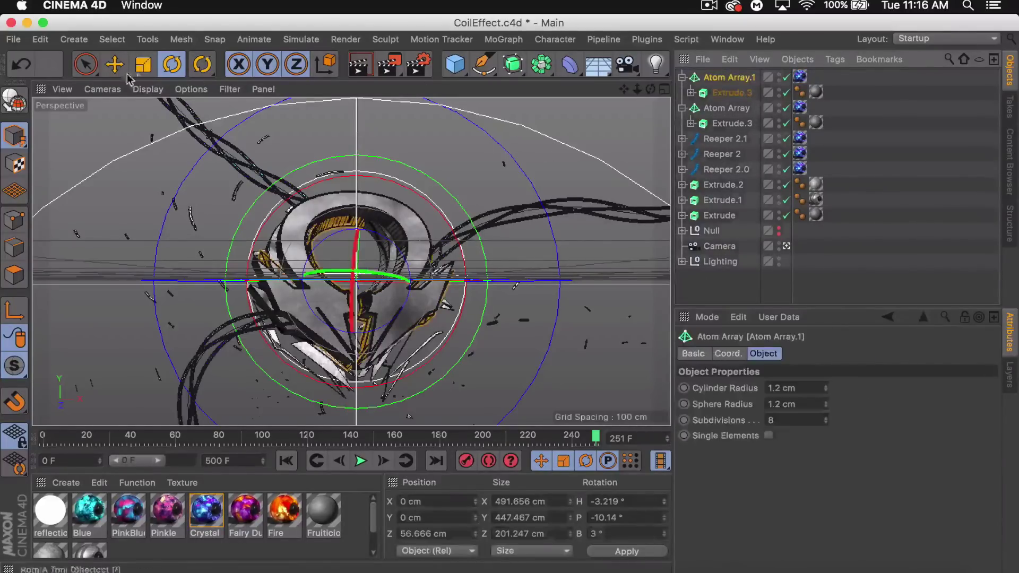
pyautogui.click(115, 64)
pyautogui.moveTo(363, 212)
pyautogui.mouseDown()
pyautogui.moveTo(364, 187)
pyautogui.moveTo(359, 203)
pyautogui.mouseUp()
pyautogui.press('super+z')
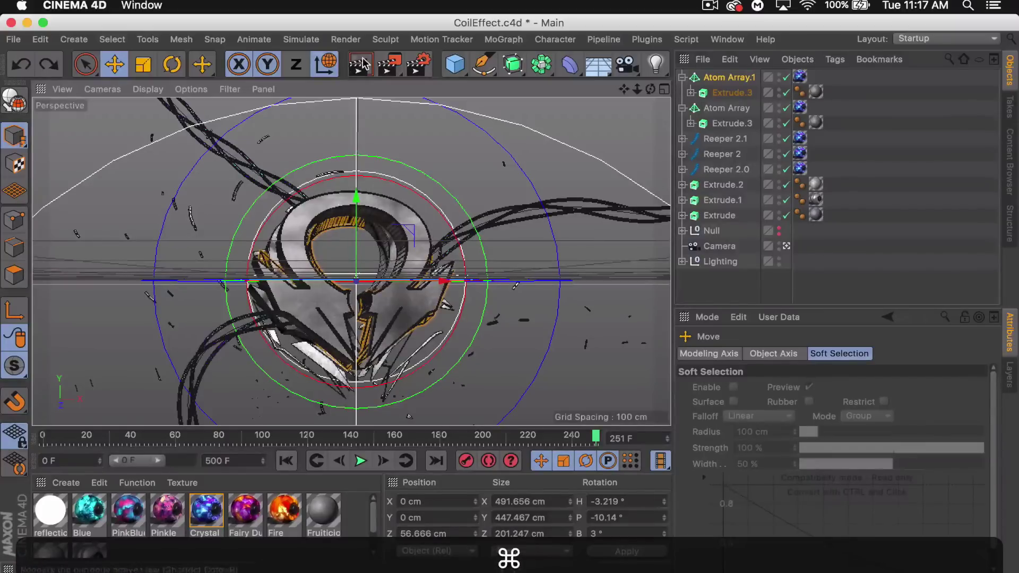
# Step: Render the active view with Cmd+R to preview the crystal logo and ropes
pyautogui.press('super+r')
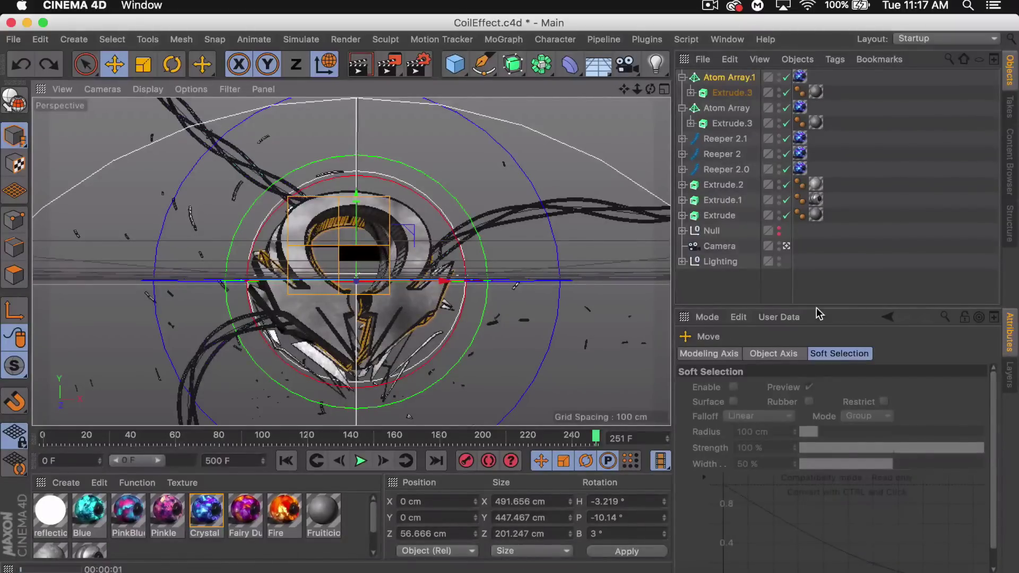